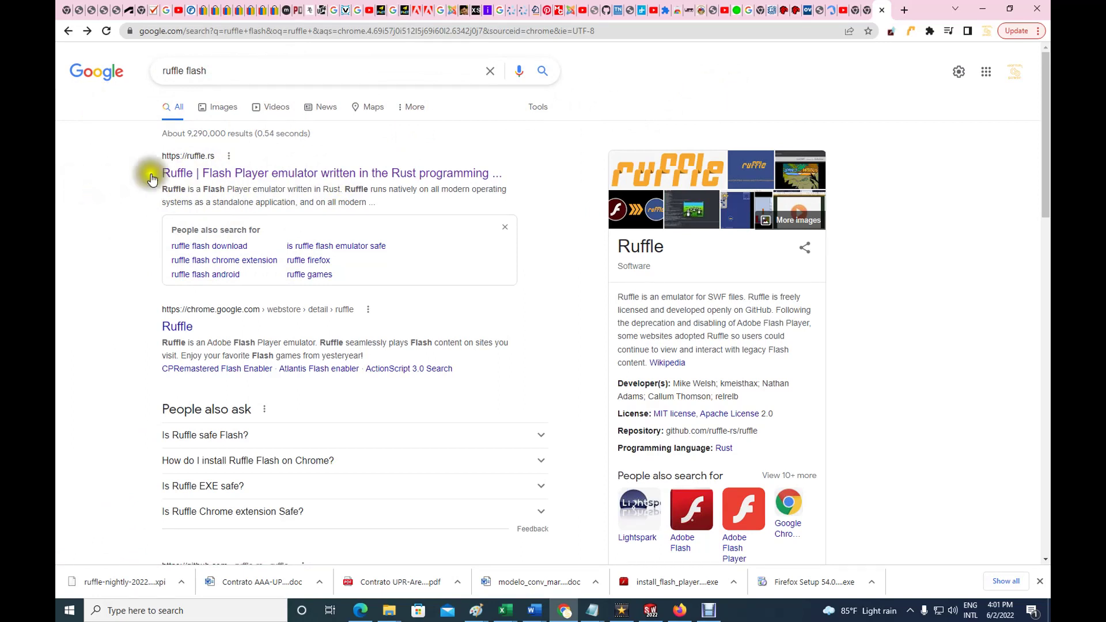
Step: Open the official Ruffle Flash Player emulator site from the 'ruffle flash' Google results
left_click(268, 179)
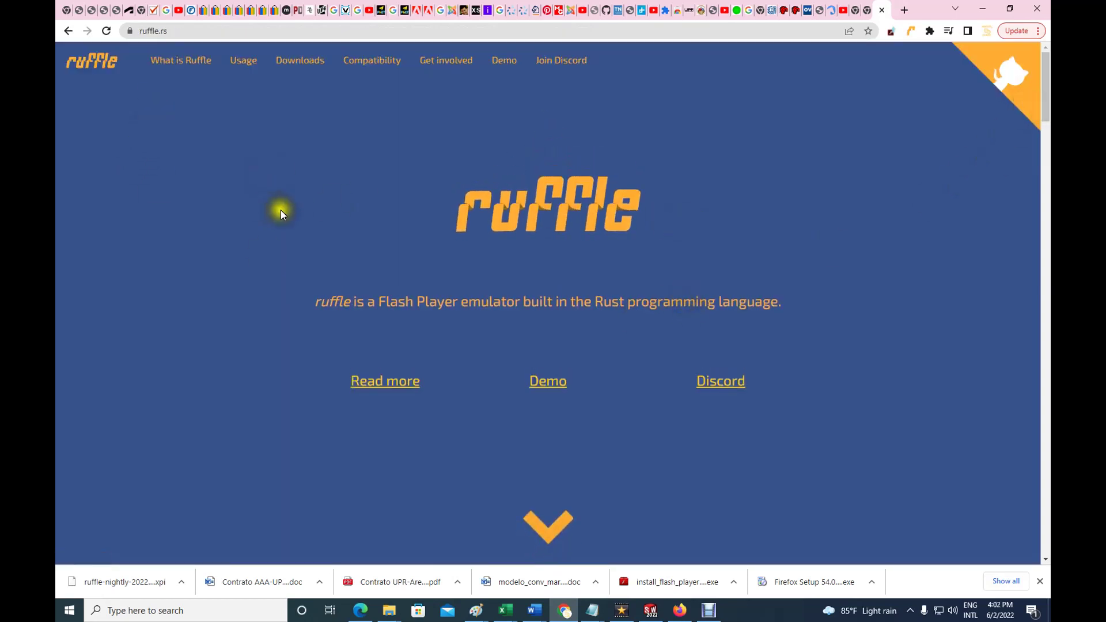
Step: Reopen ruffle.rs from the search results and scroll down to the Nightly Builds downloads table
left_click(68, 30)
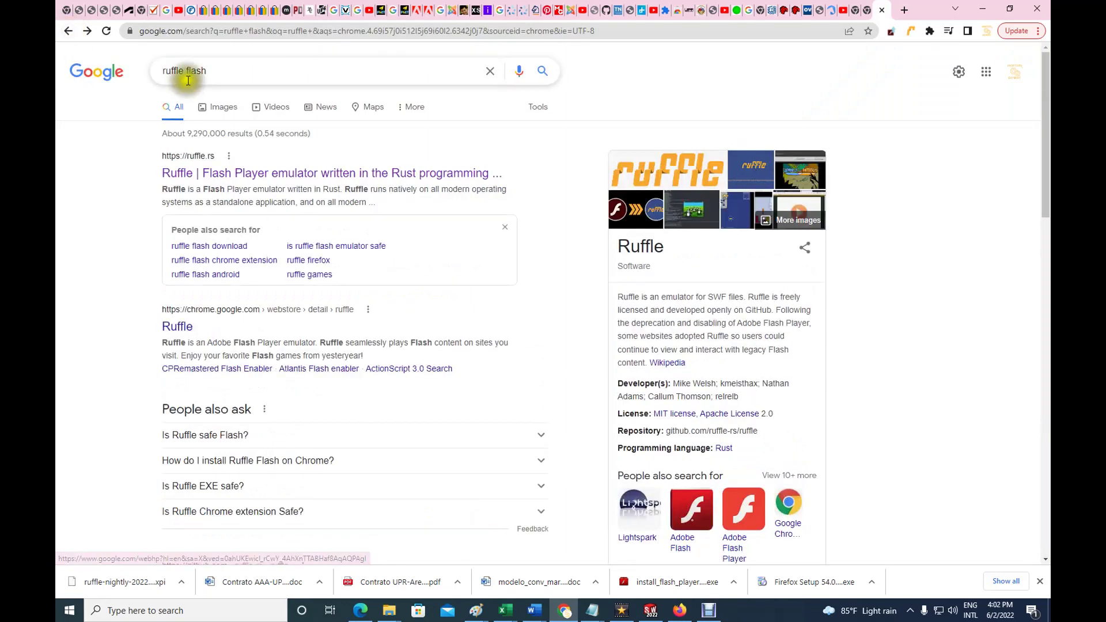
left_click(279, 182)
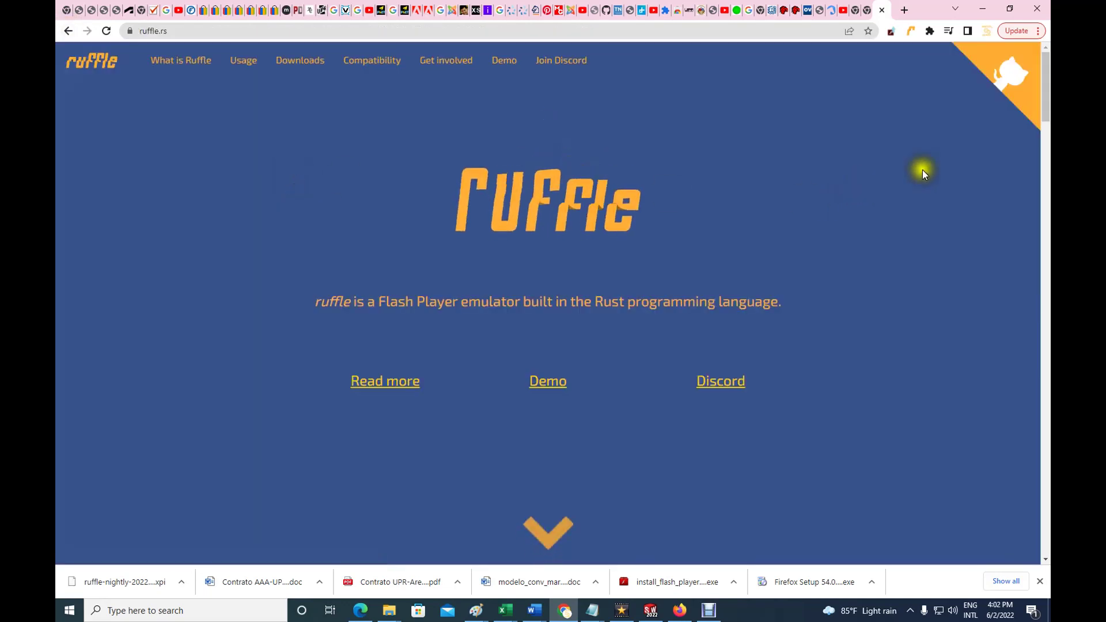
left_click_drag(1046, 98, 1047, 363)
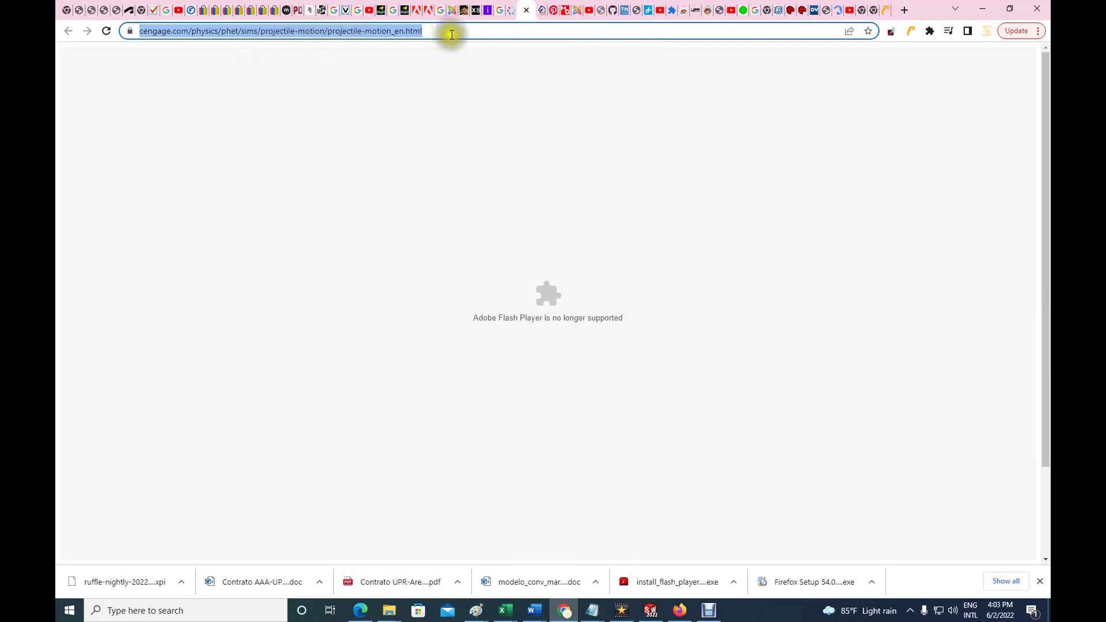
Step: Reload the Cengage projectile-motion page so Ruffle shows the simulation ready to play
left_click(448, 33)
key("Return")
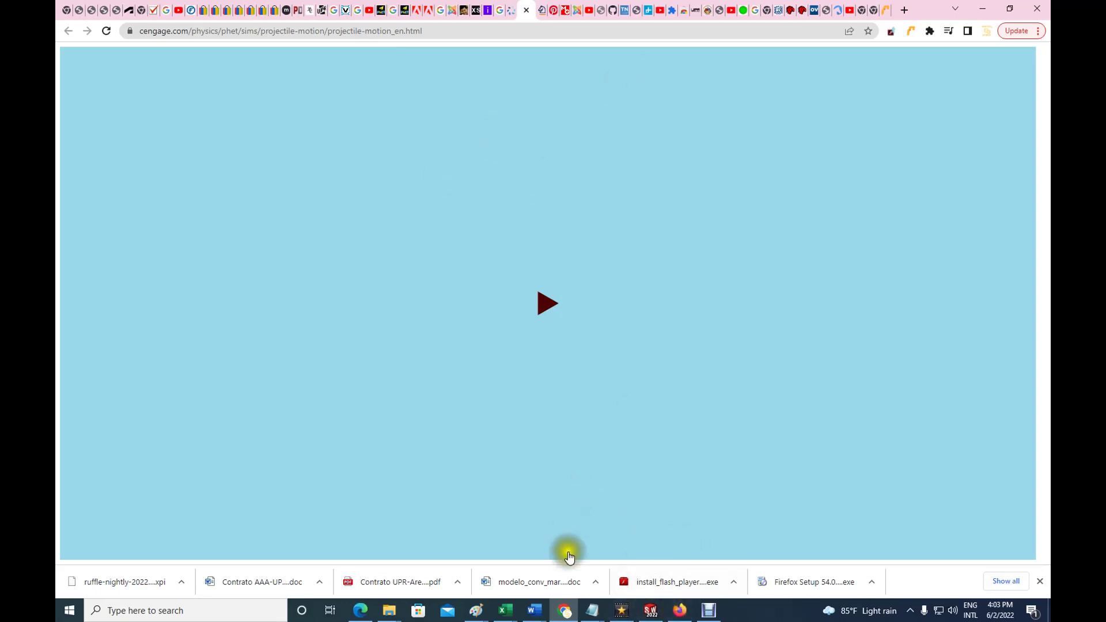
Step: Return to the ruffle.rs tab listing the Nightly Builds downloads
left_click(866, 12)
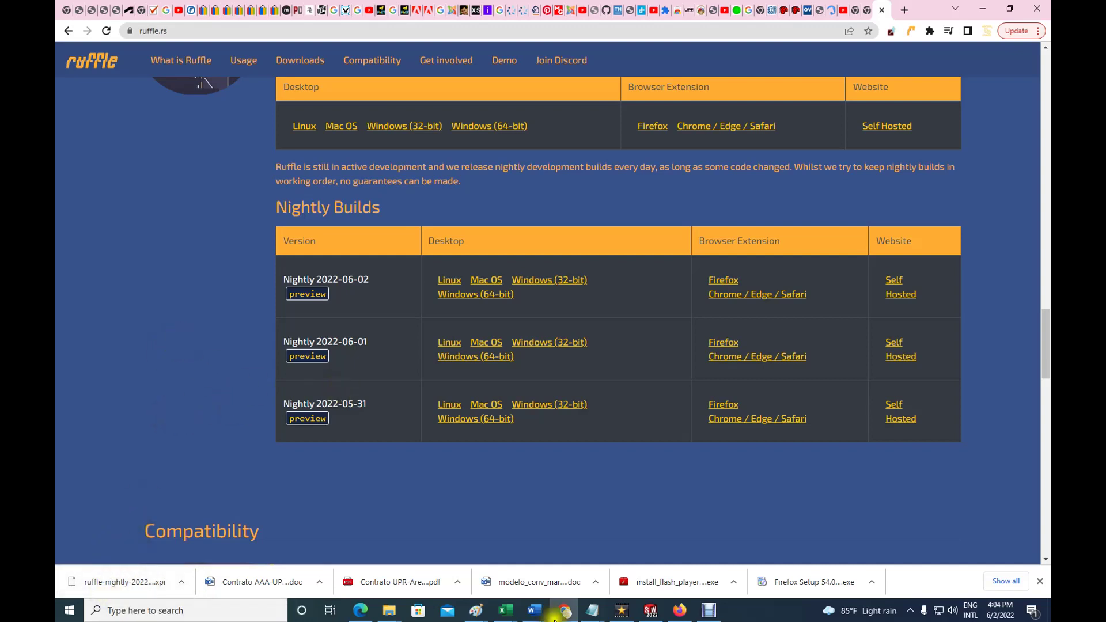
Step: In Firefox, go to about:debugging#/setup from the first tab's address bar
left_click(681, 612)
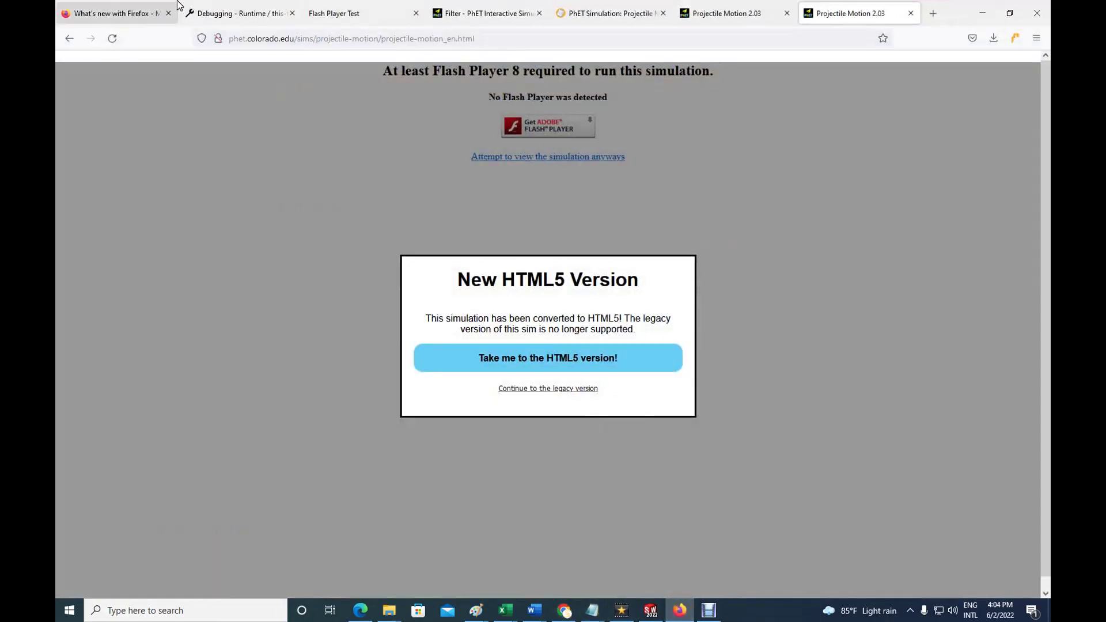
left_click(135, 14)
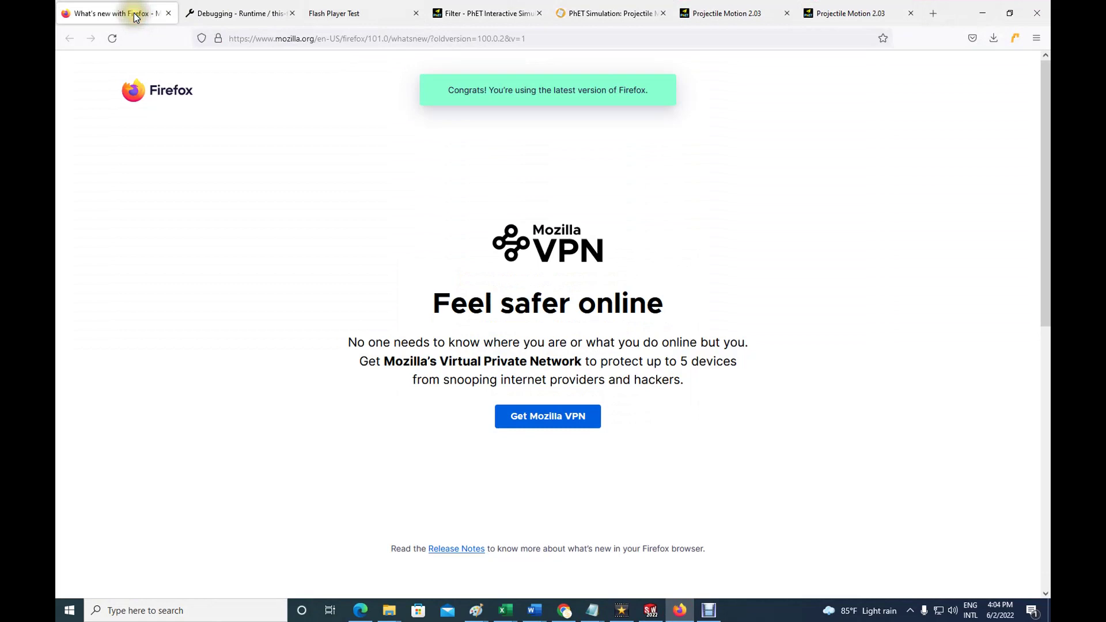
left_click(293, 36)
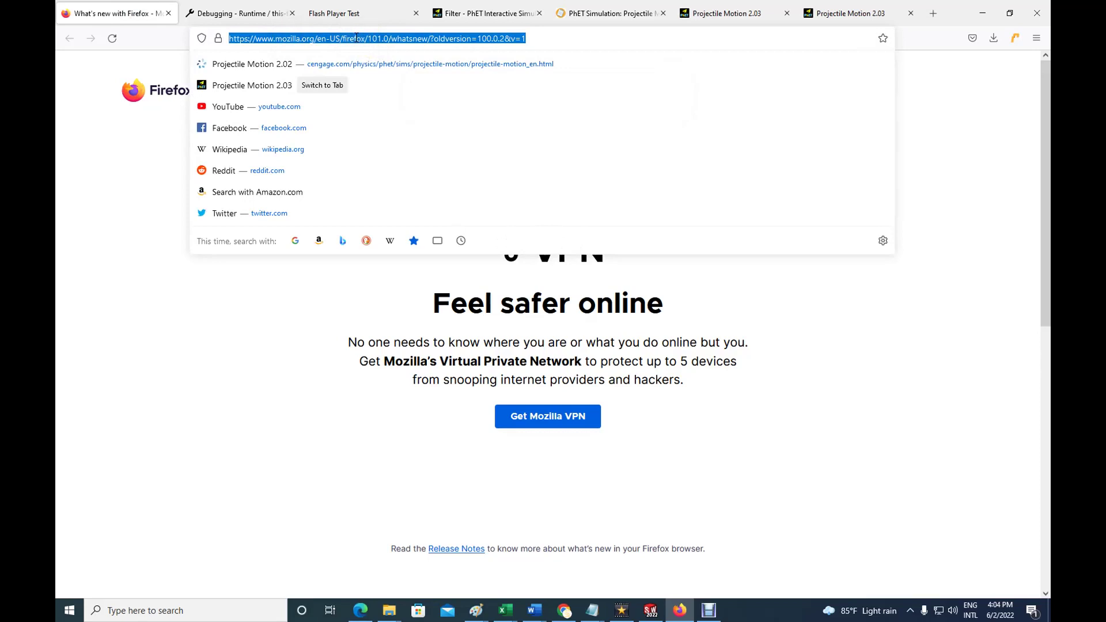
type("about")
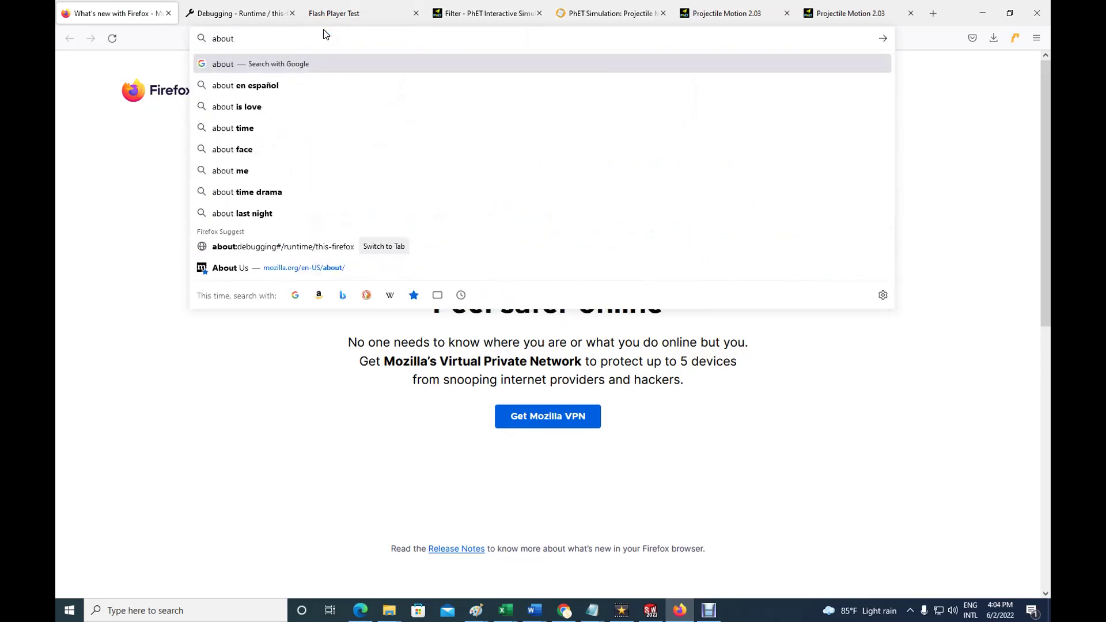
type(":")
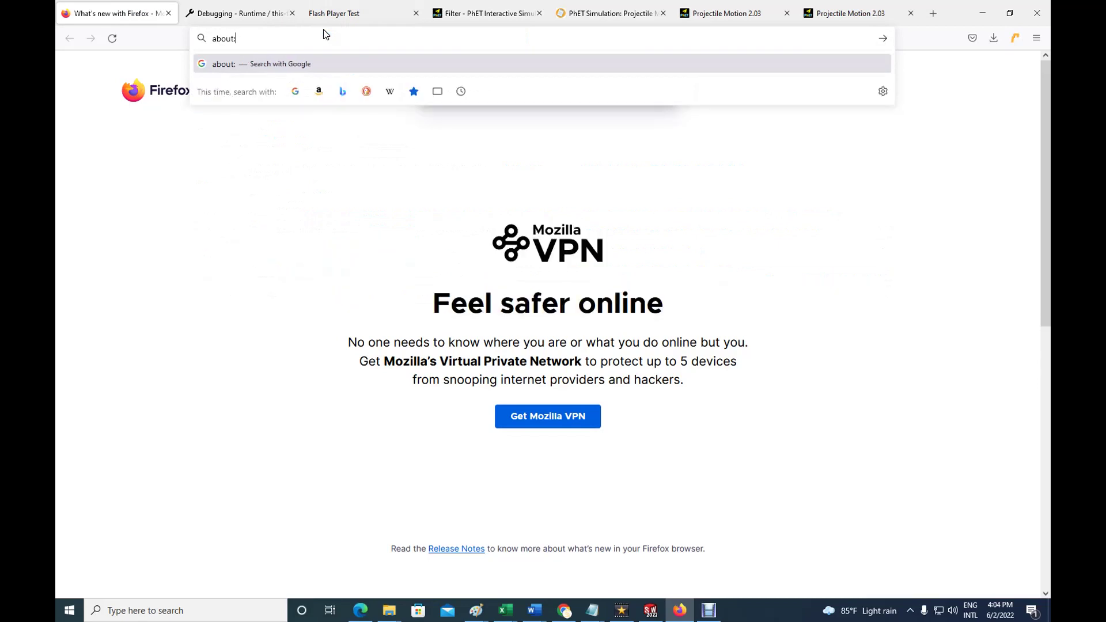
type("debugging")
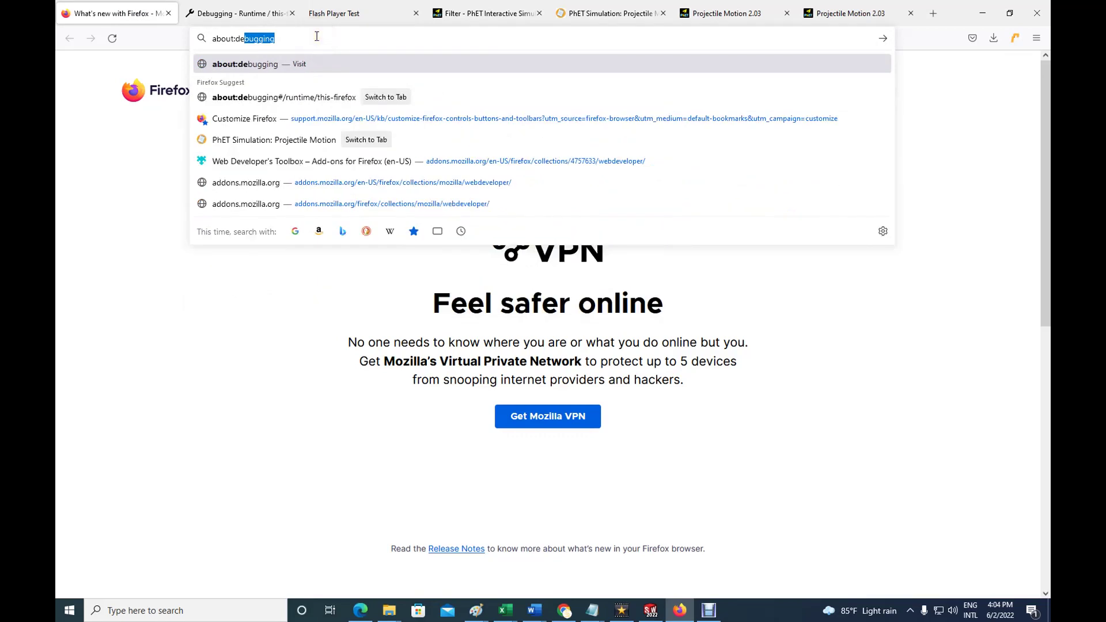
left_click(316, 37)
type("#/")
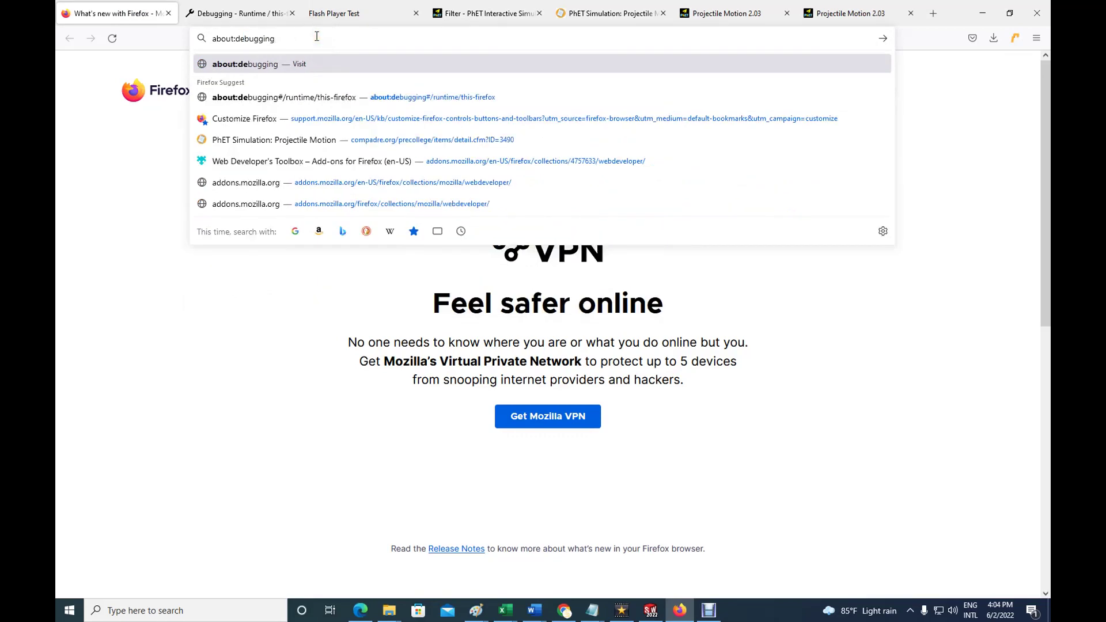
type("setup")
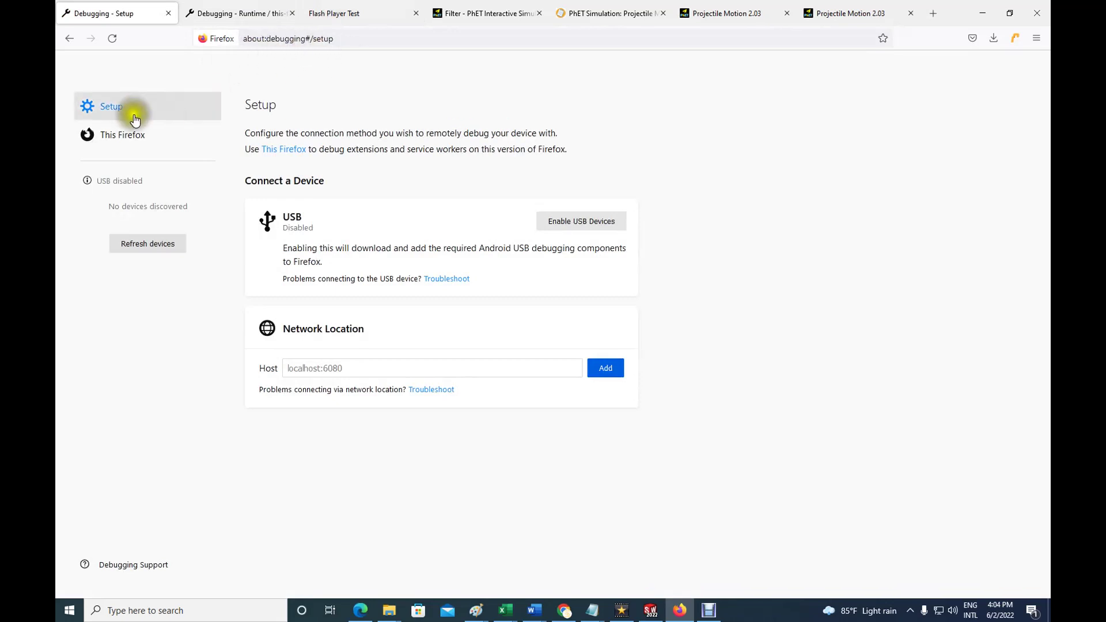
Step: Under This Firefox, bring up the Load Temporary Add-on file picker showing Downloads
left_click(132, 143)
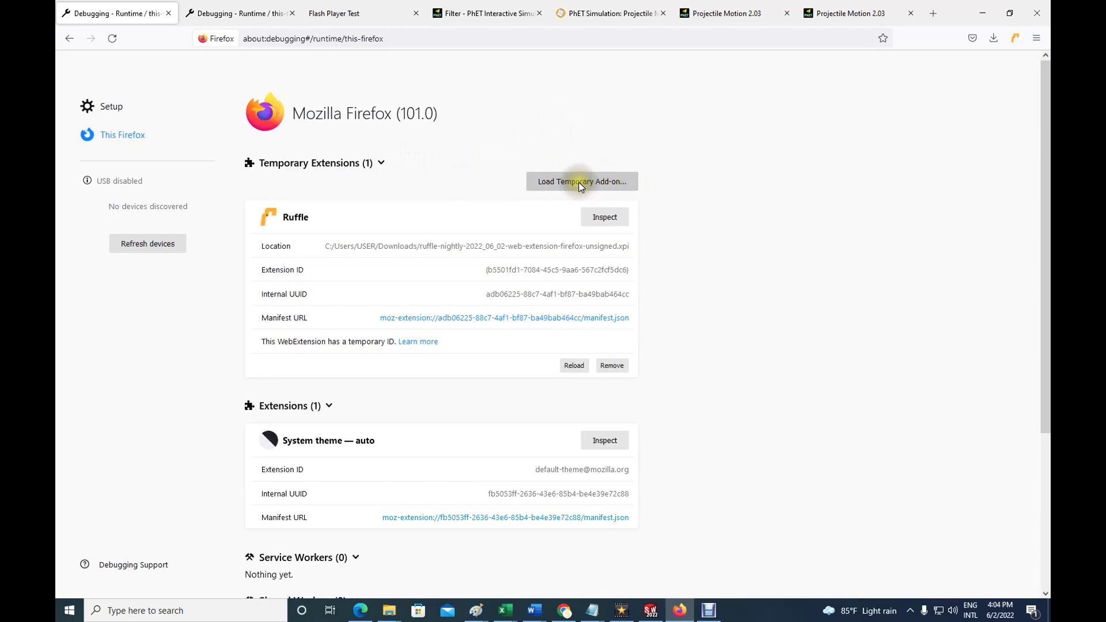
left_click(569, 182)
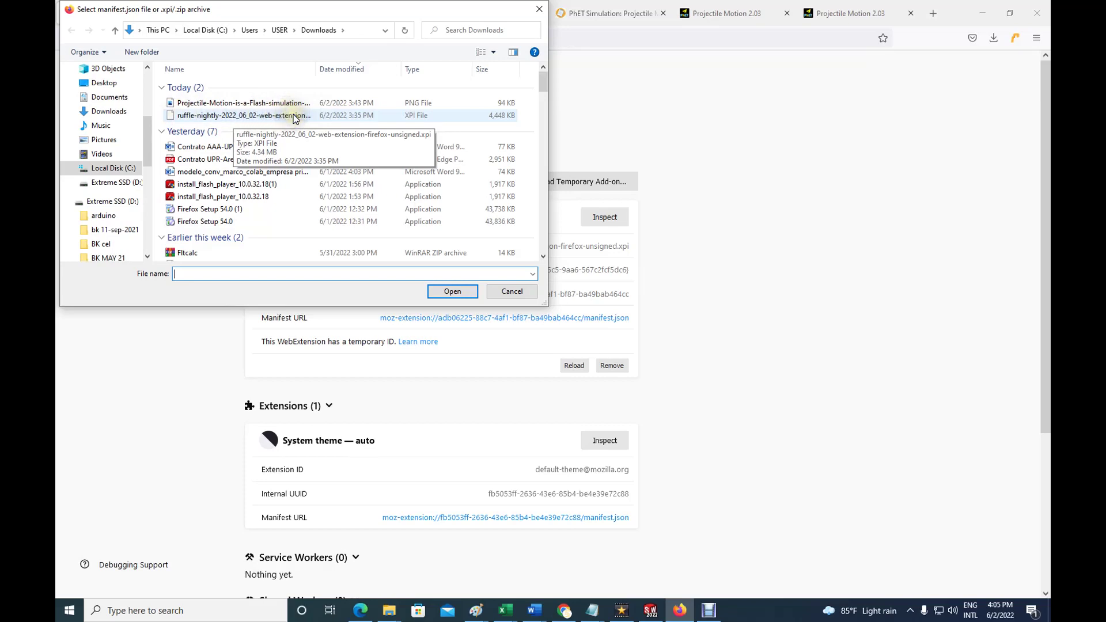
Step: Select the ruffle-nightly .xpi file, then dismiss the picker with Cancel
left_click(260, 115)
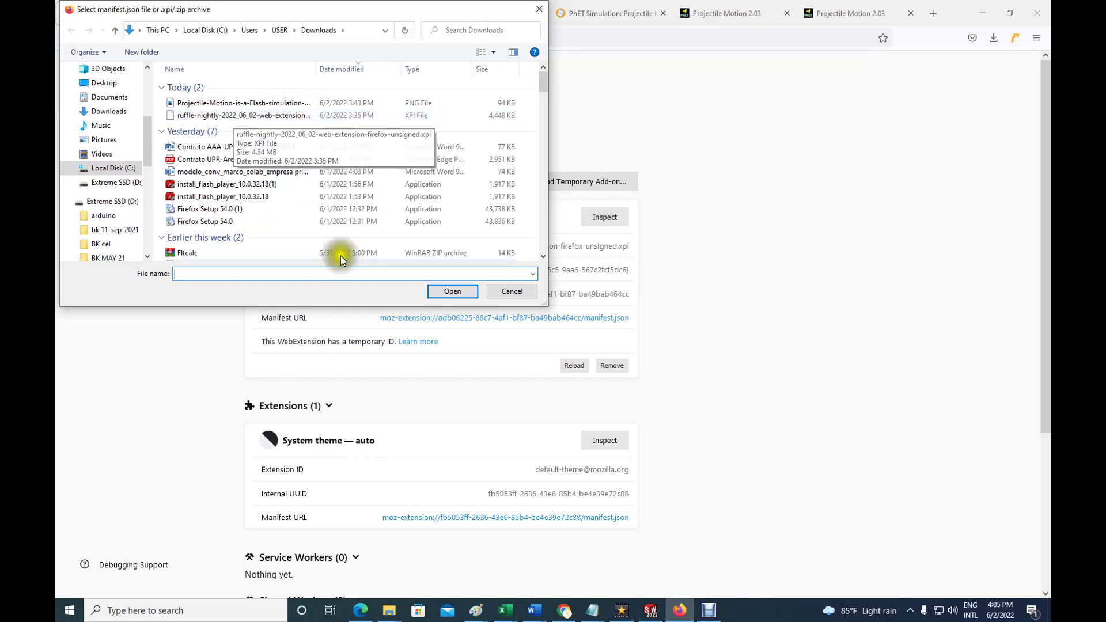
left_click(499, 292)
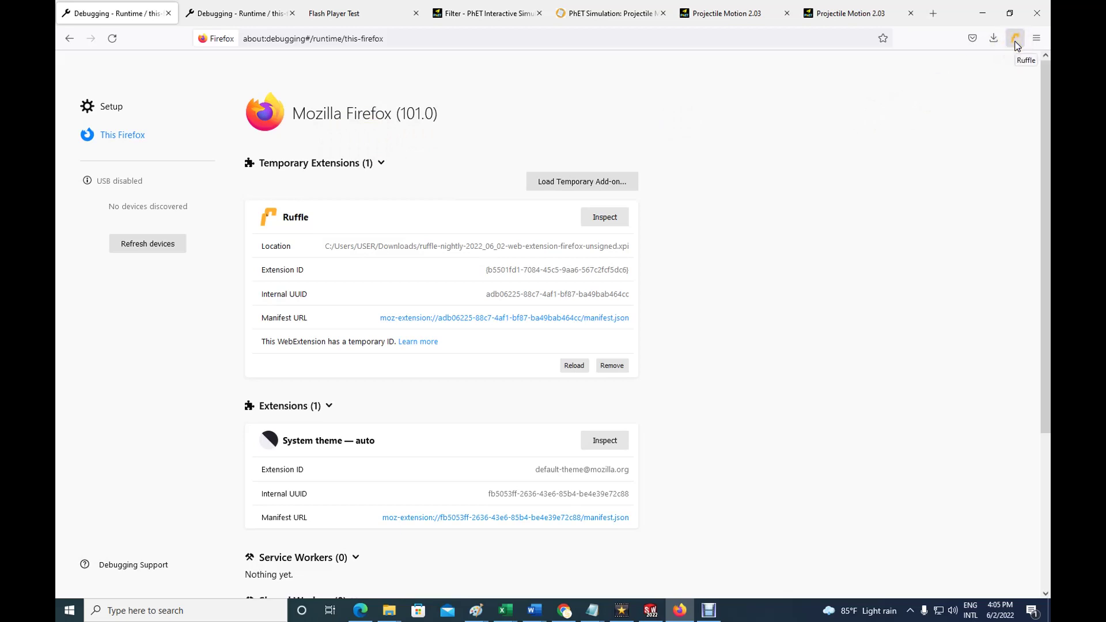
Step: Switch to the Projectile Motion 2.03 tab and reload it so the legacy simulation starts fresh
left_click(597, 18)
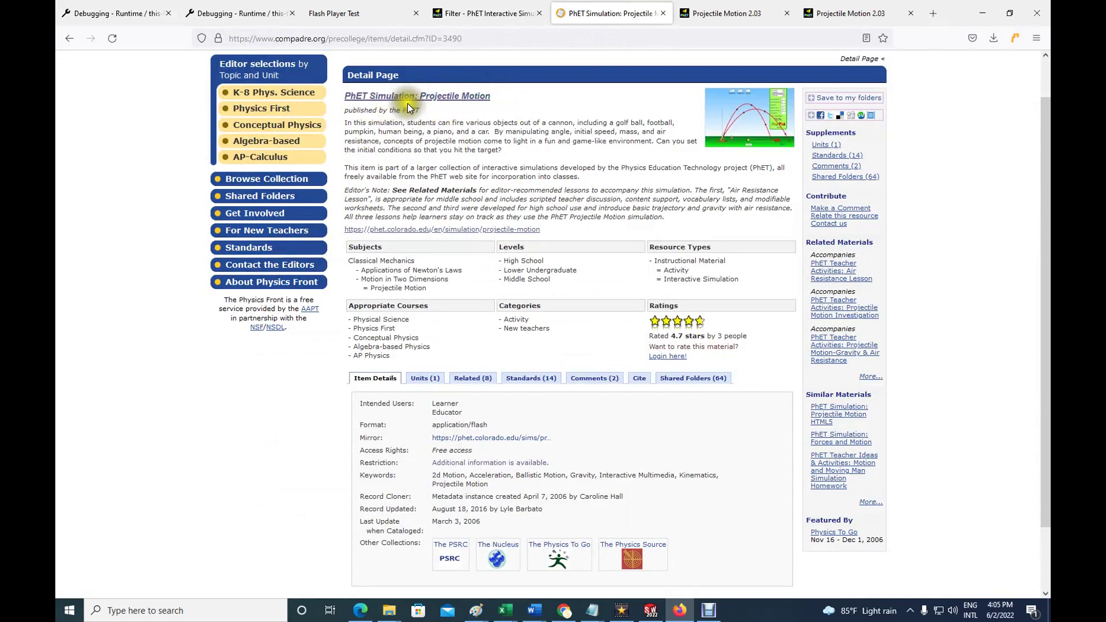
left_click(709, 15)
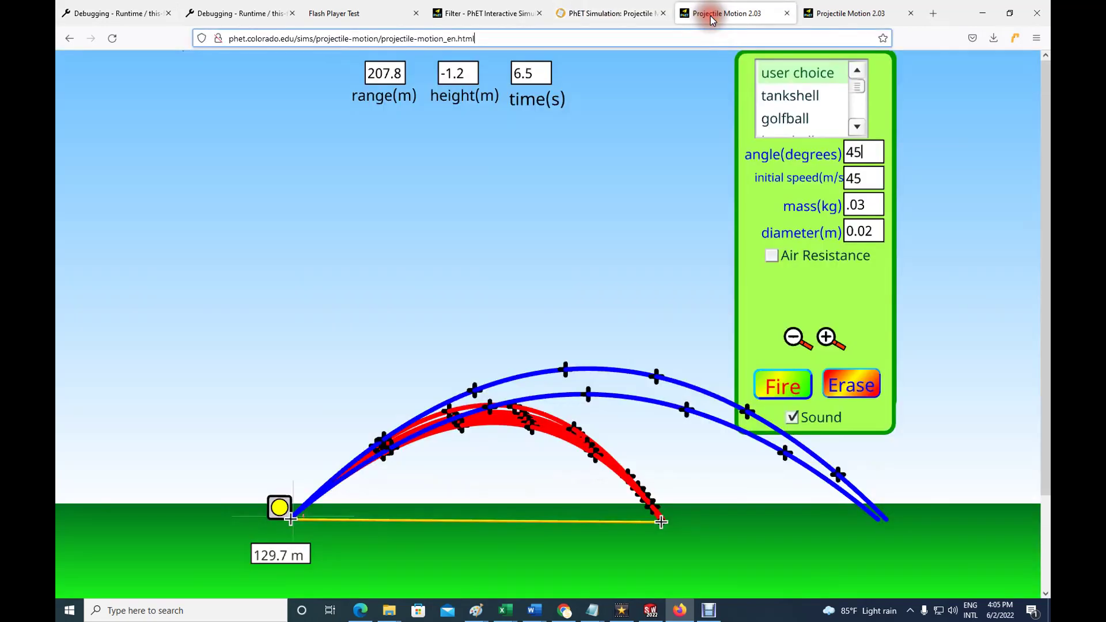
left_click(494, 38)
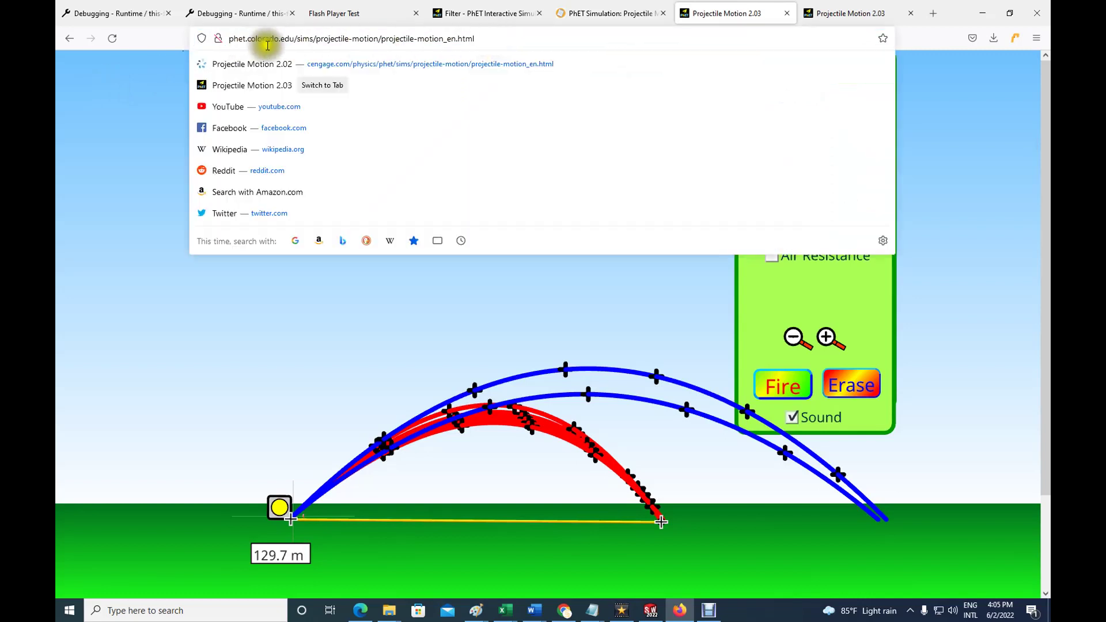
left_click(501, 38)
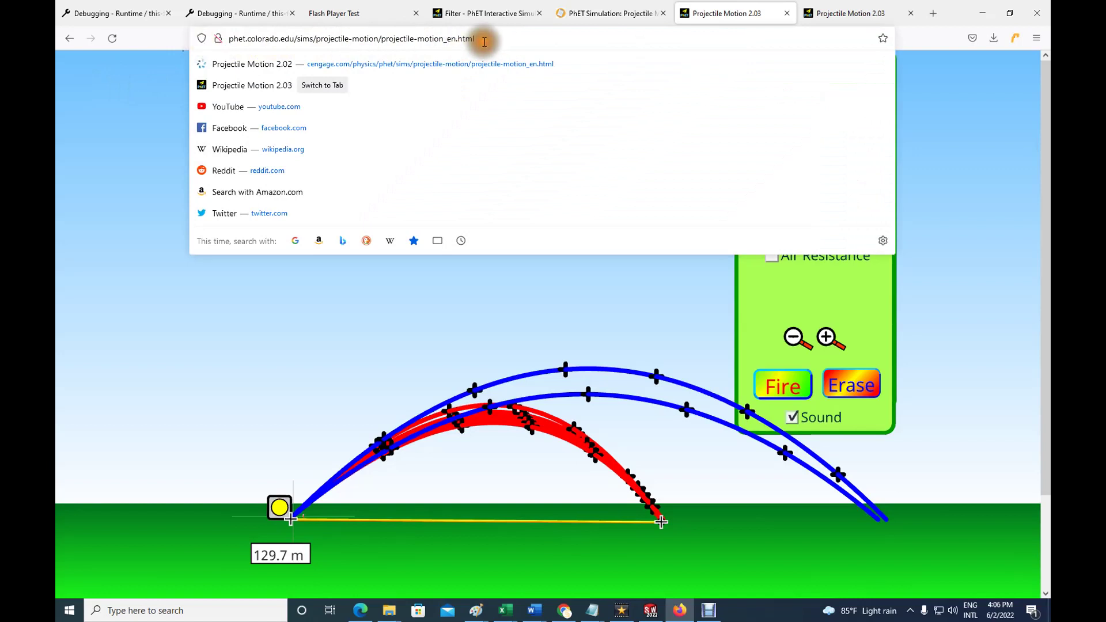
key("Return")
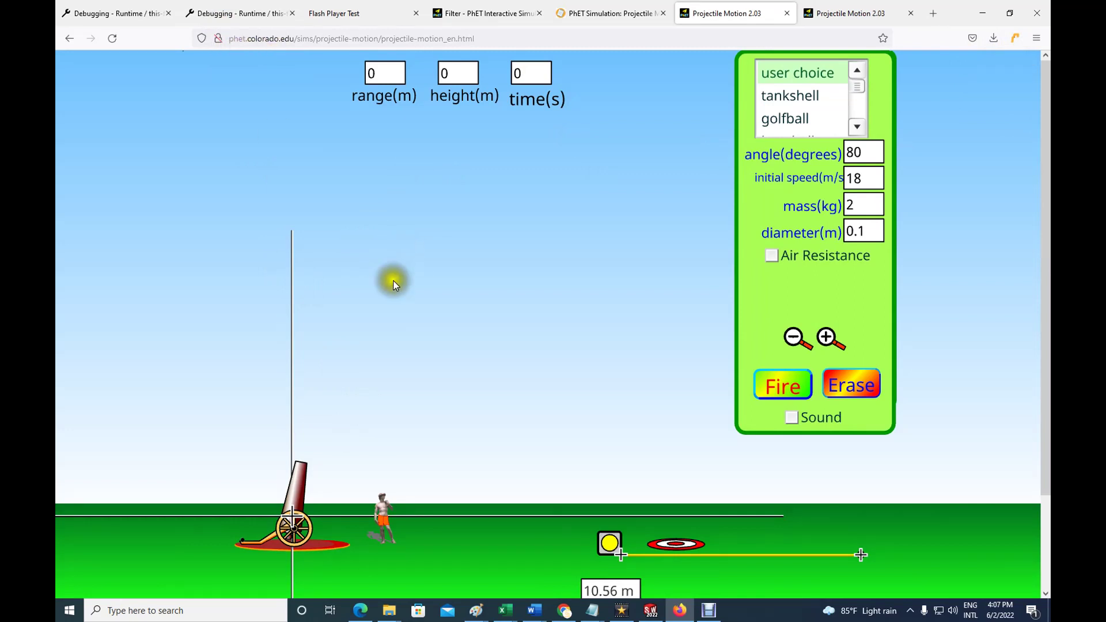
Step: Set the initial speed to 45 m/s and the launch angle to 45 degrees
mouse_move(864, 178)
left_mouse_down()
mouse_move(813, 178)
mouse_move(856, 177)
left_mouse_up()
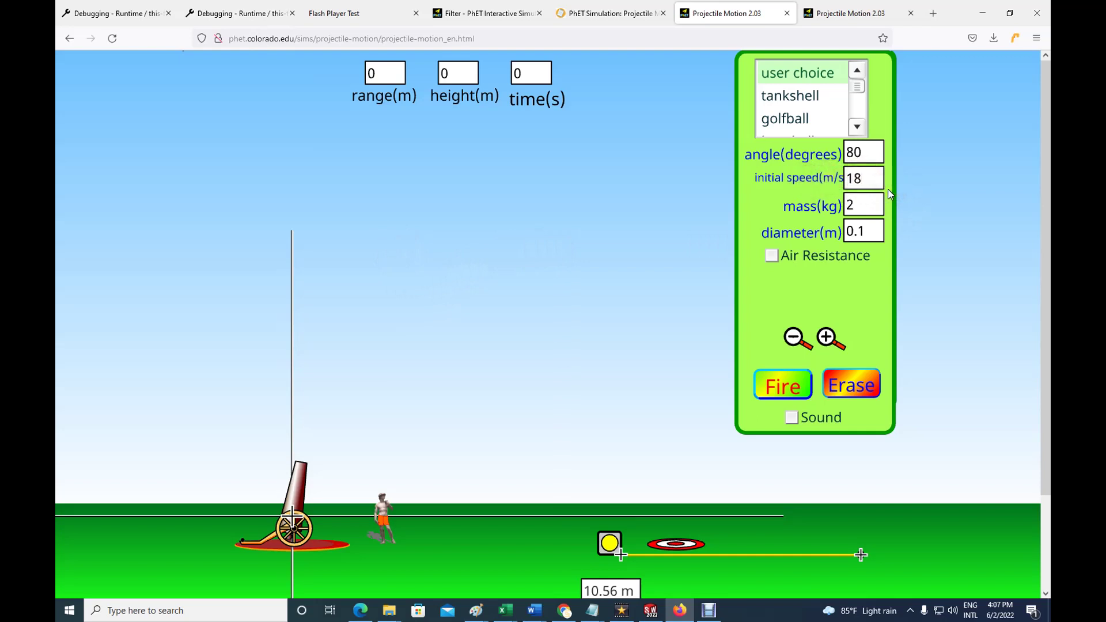
type("45")
left_click(870, 152)
key("BackSpace")
key("BackSpace")
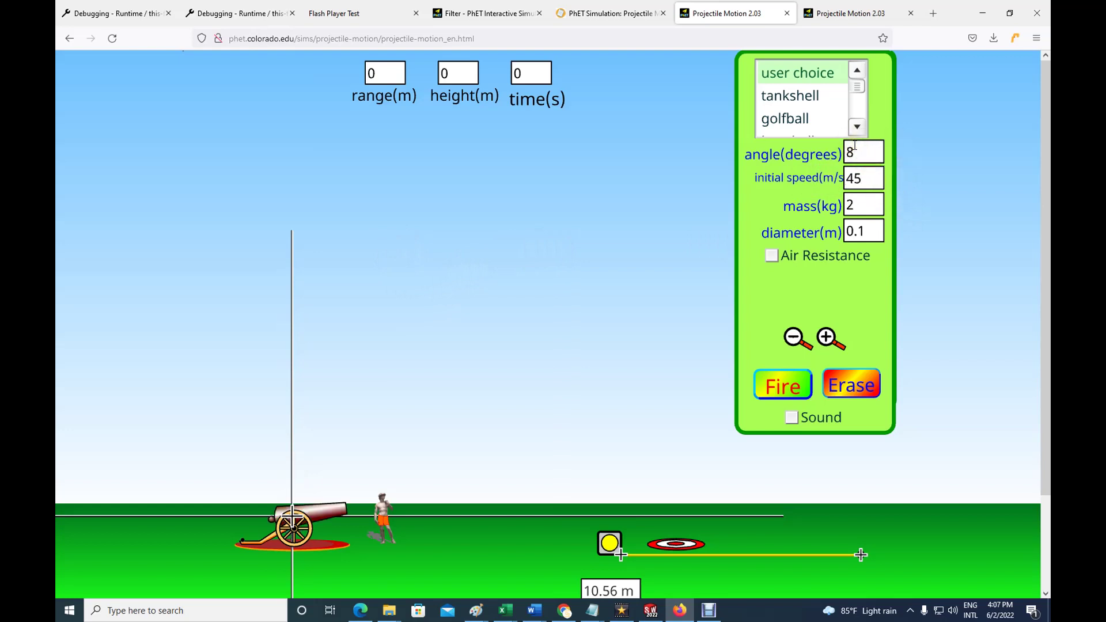
type("45")
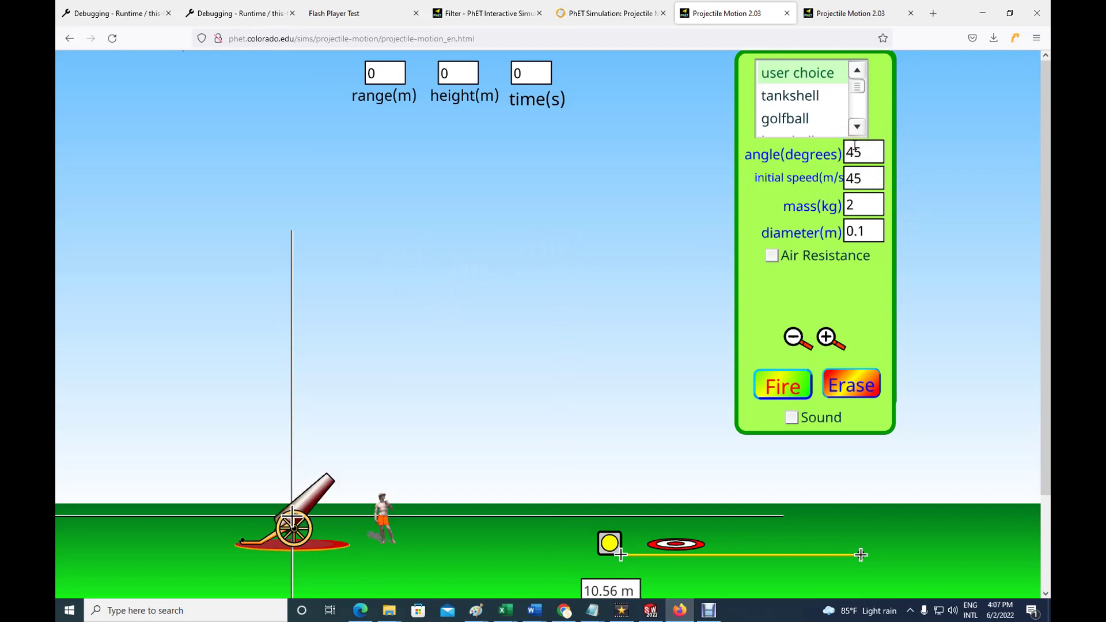
Step: Swing the cannon barrel through various angles, then re-enter a 45-degree launch angle
left_click(333, 490)
left_click_drag(332, 490, 340, 561)
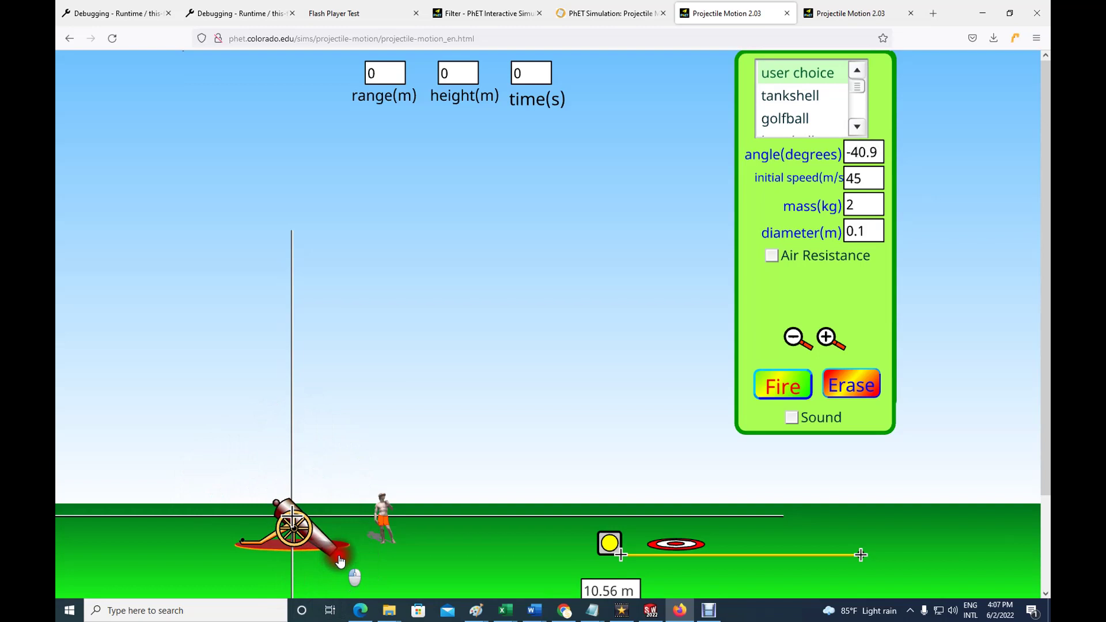
left_click_drag(340, 561, 361, 467)
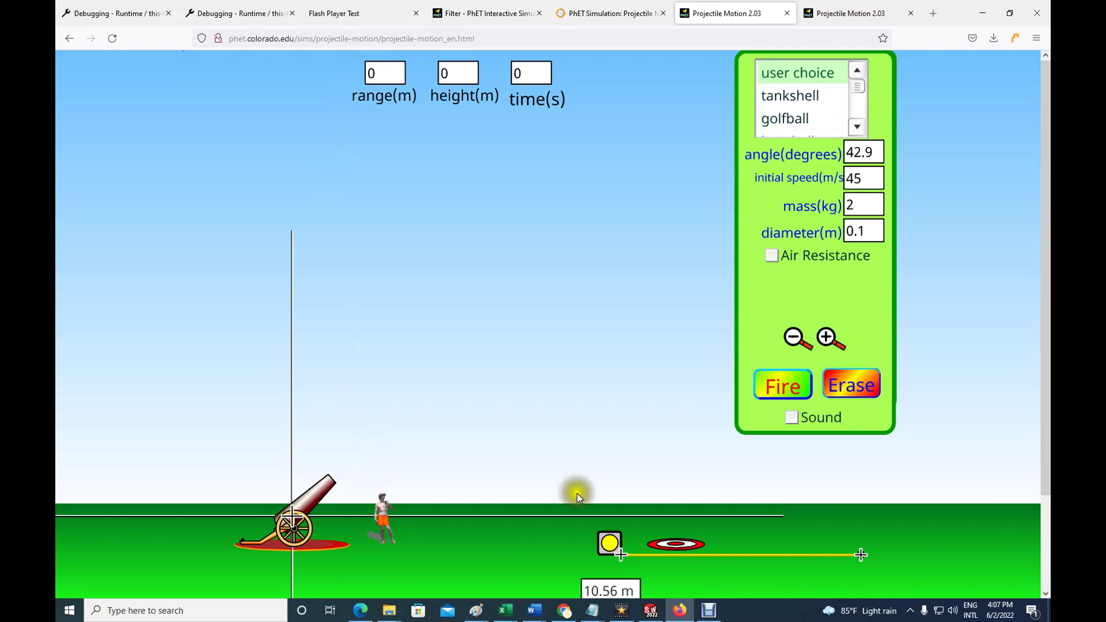
left_click_drag(325, 499, 412, 462)
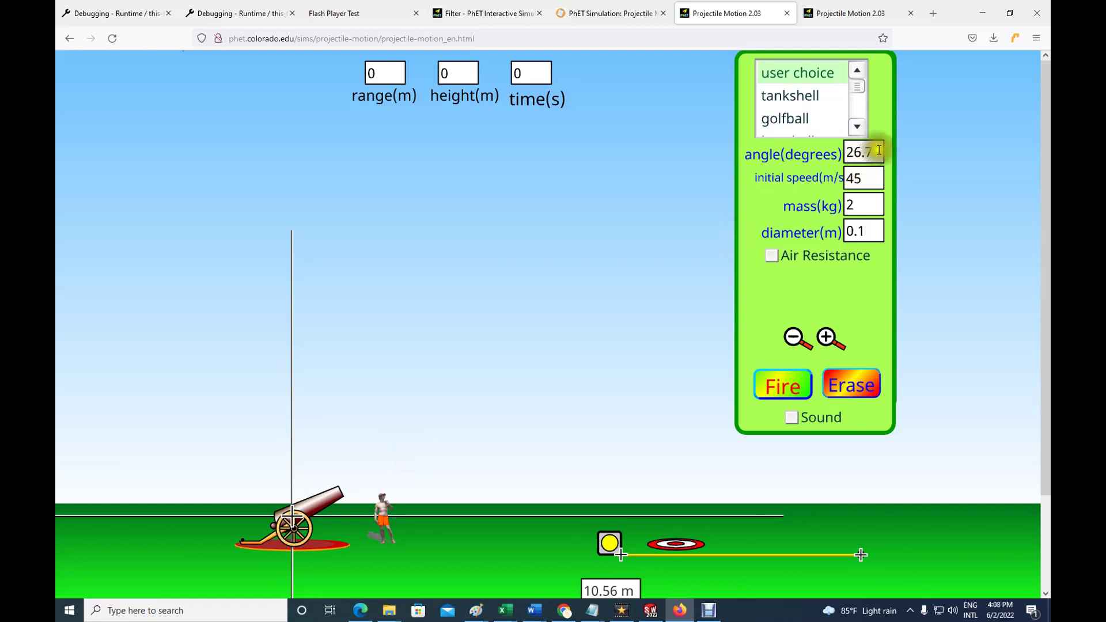
left_click(842, 156)
key("BackSpace")
key("BackSpace")
key("BackSpace")
type("45")
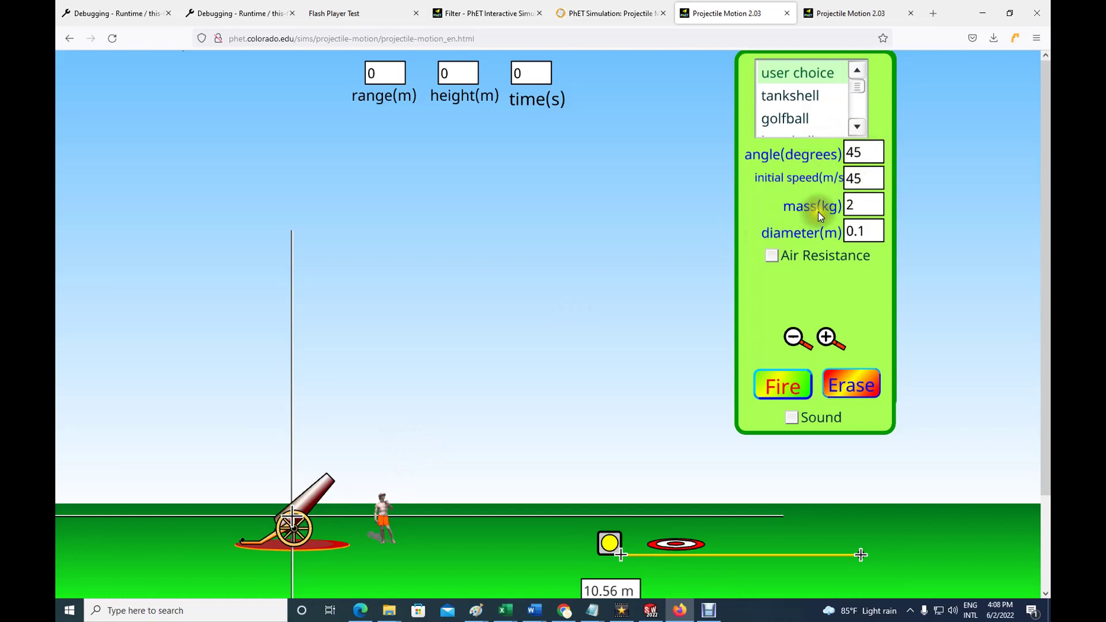
Step: Set the projectile mass to 0.03 kg and the diameter to 0.02 m
left_click(858, 205)
key("BackSpace")
type("0")
type("0")
key("BackSpace")
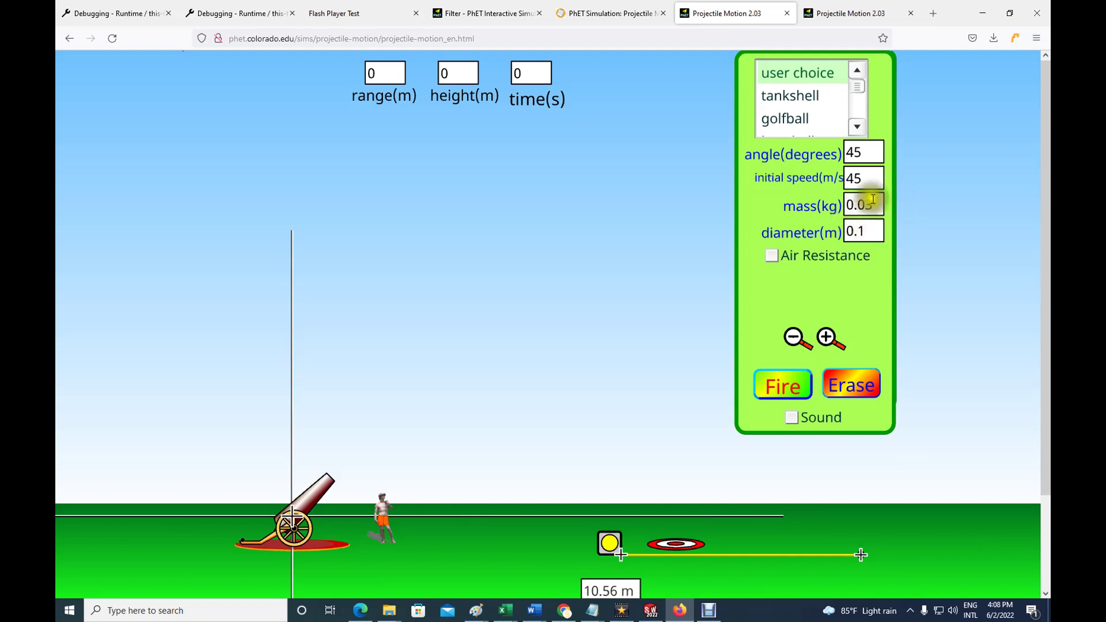
left_click(868, 232)
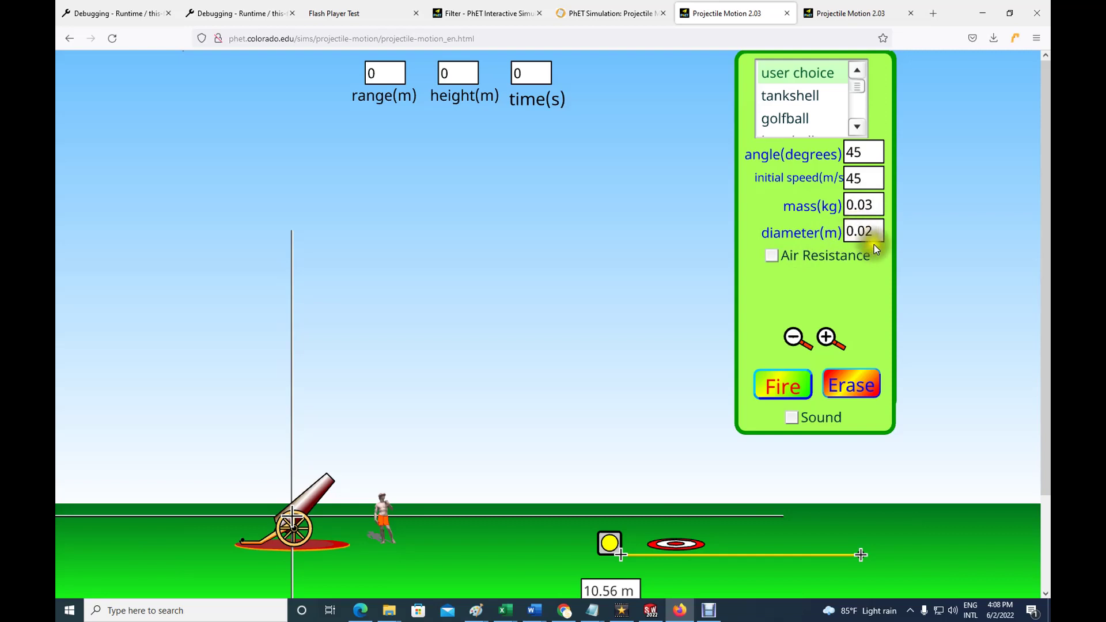
Step: Enable air resistance with drag coefficient 0.5, turn sound on, and fire the projectile
left_click(778, 257)
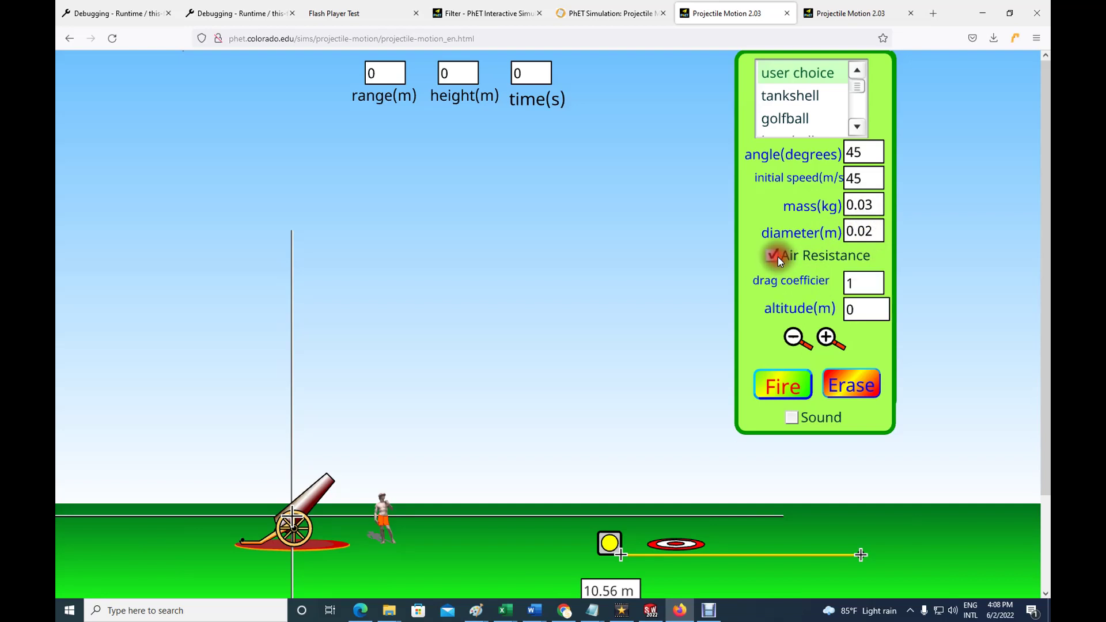
left_click(858, 281)
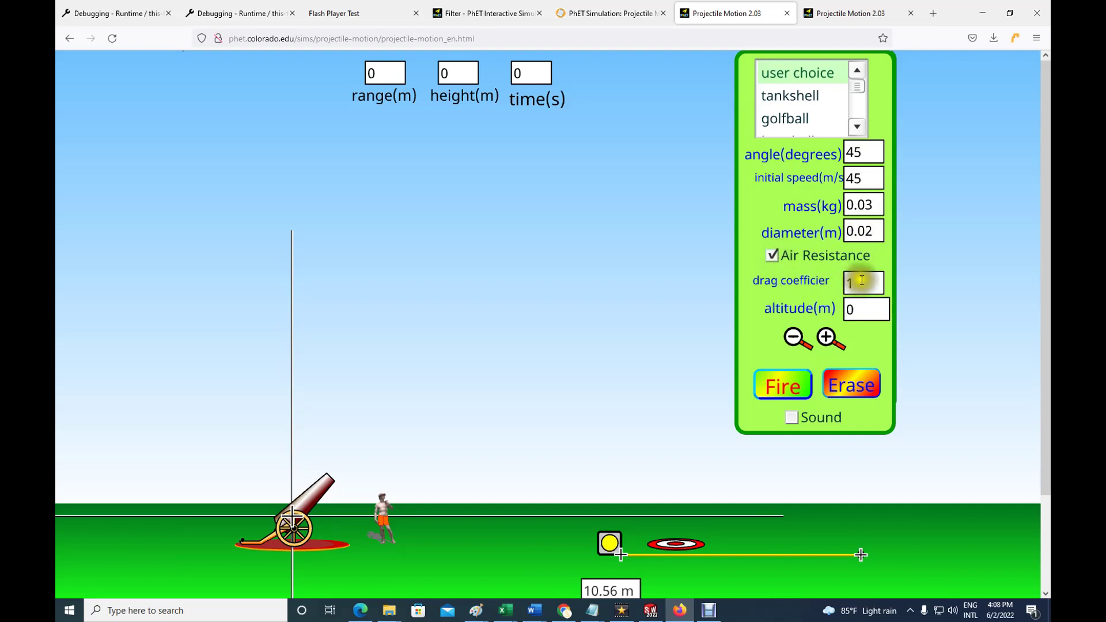
left_click(831, 262)
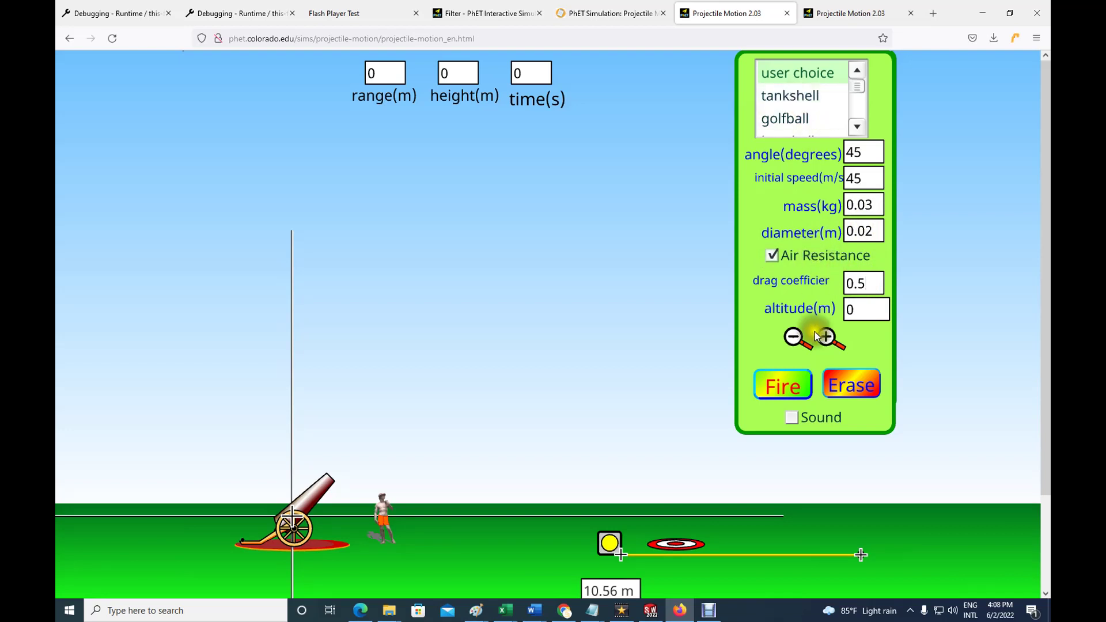
left_click(793, 418)
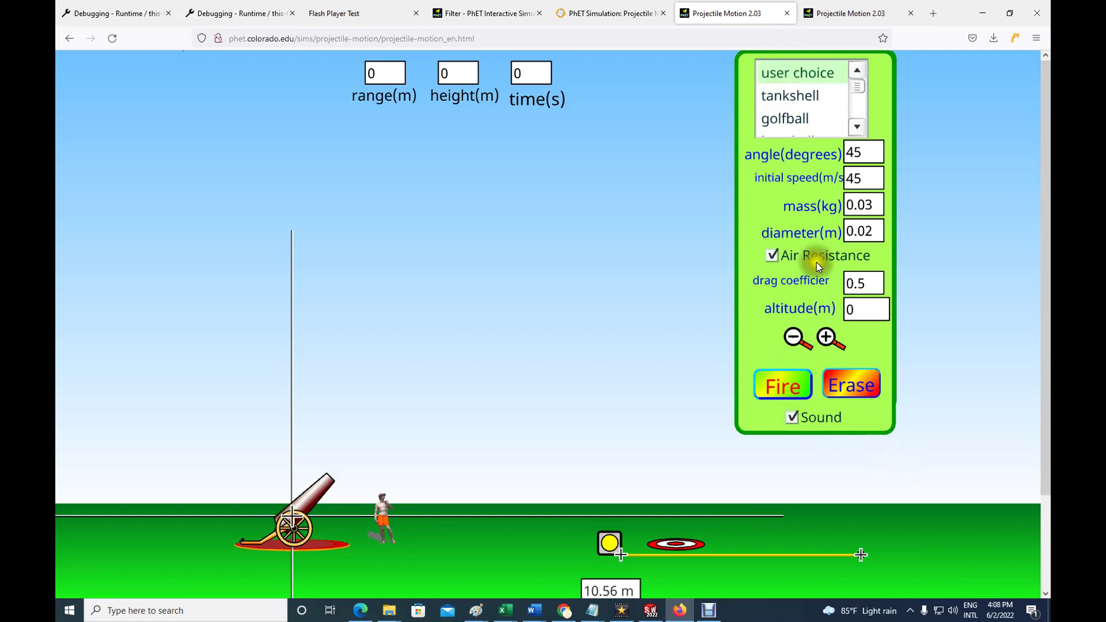
left_click(798, 383)
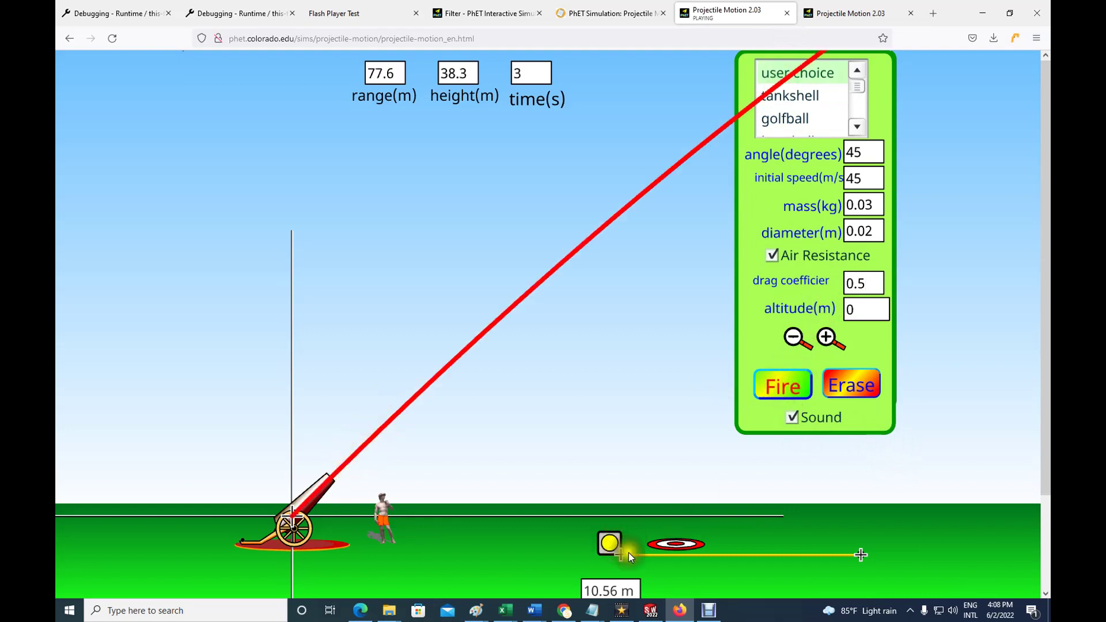
Step: Zoom out mid-flight to show the full arc landing at 128.6 m, then tilt the cannon barrel
left_click(795, 338)
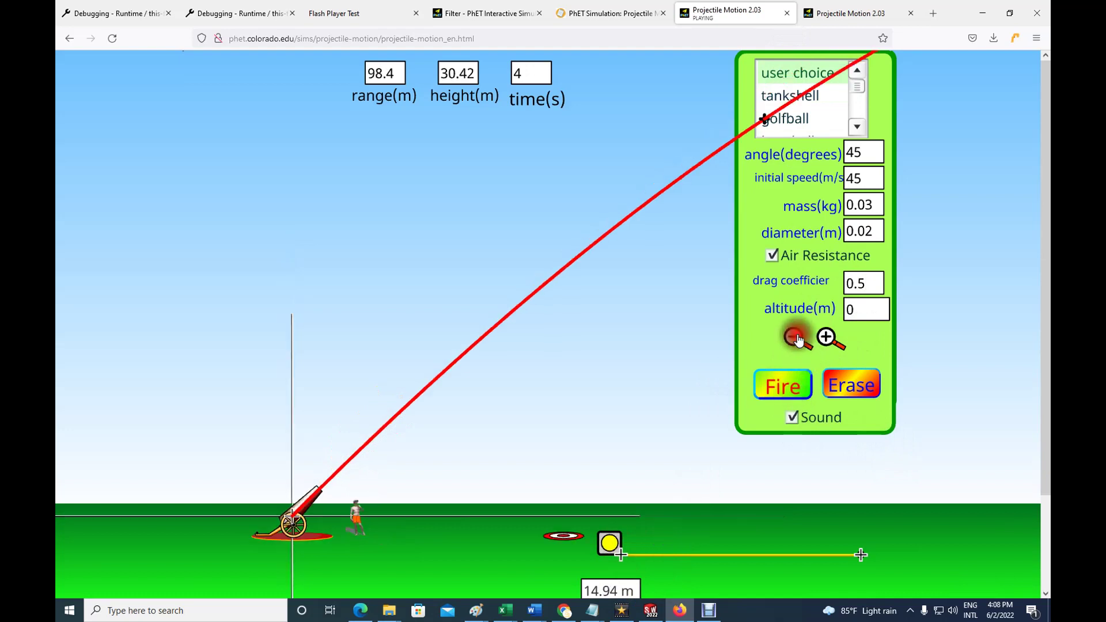
left_click(797, 339)
left_click(797, 339)
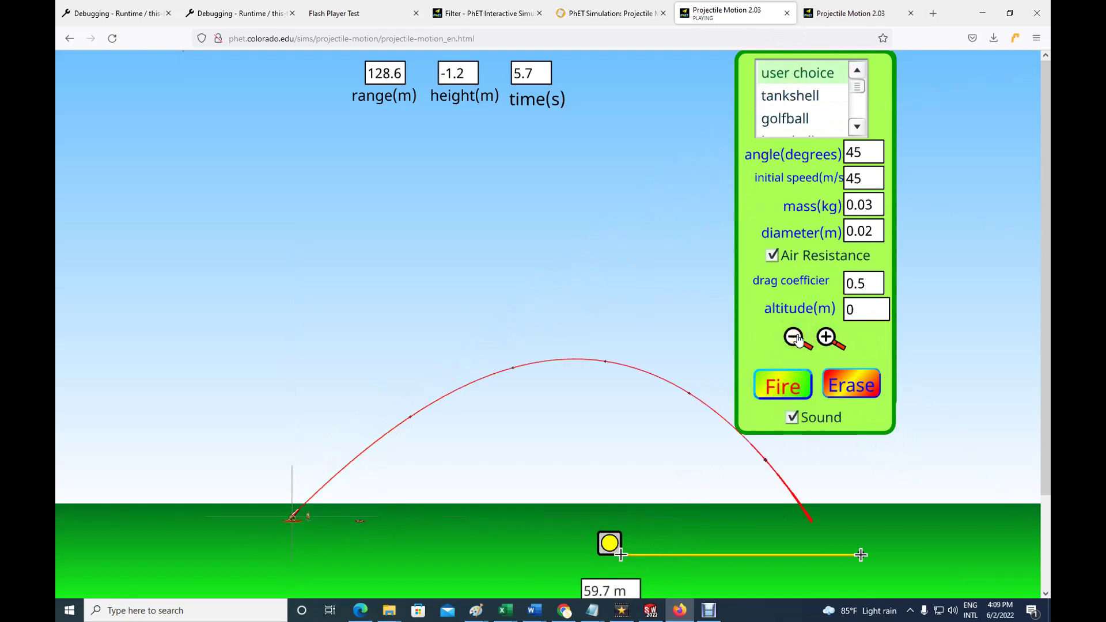
left_click(851, 337)
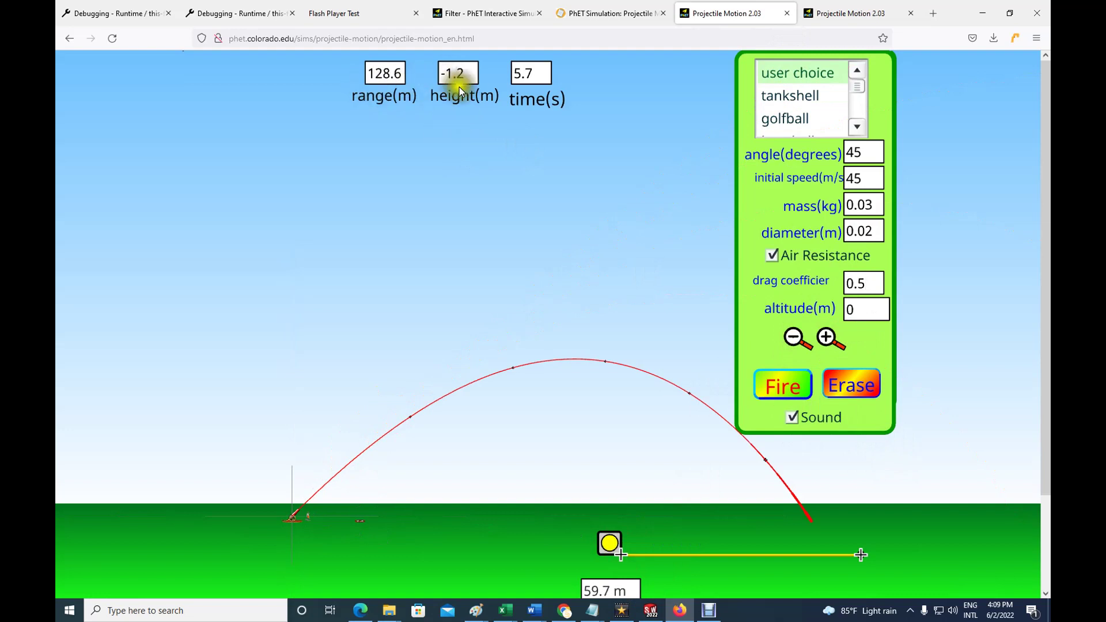
left_click(293, 520)
mouse_move(293, 529)
left_mouse_down()
mouse_move(295, 510)
mouse_move(291, 539)
left_mouse_up()
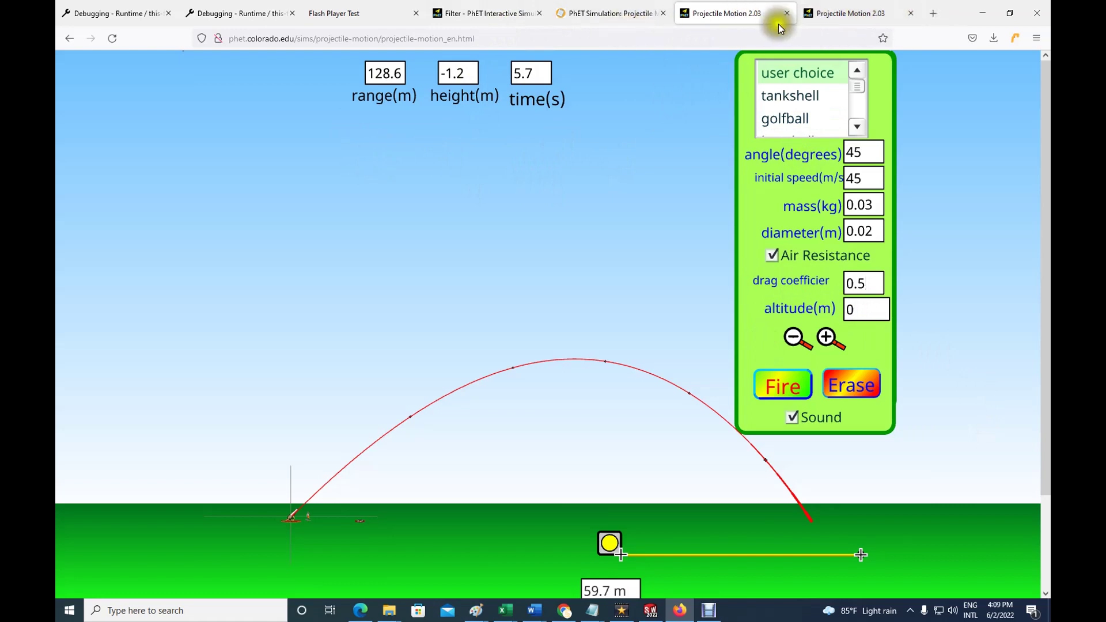
Step: Copy the simulation page address and load it in a new Firefox tab
left_click(452, 39)
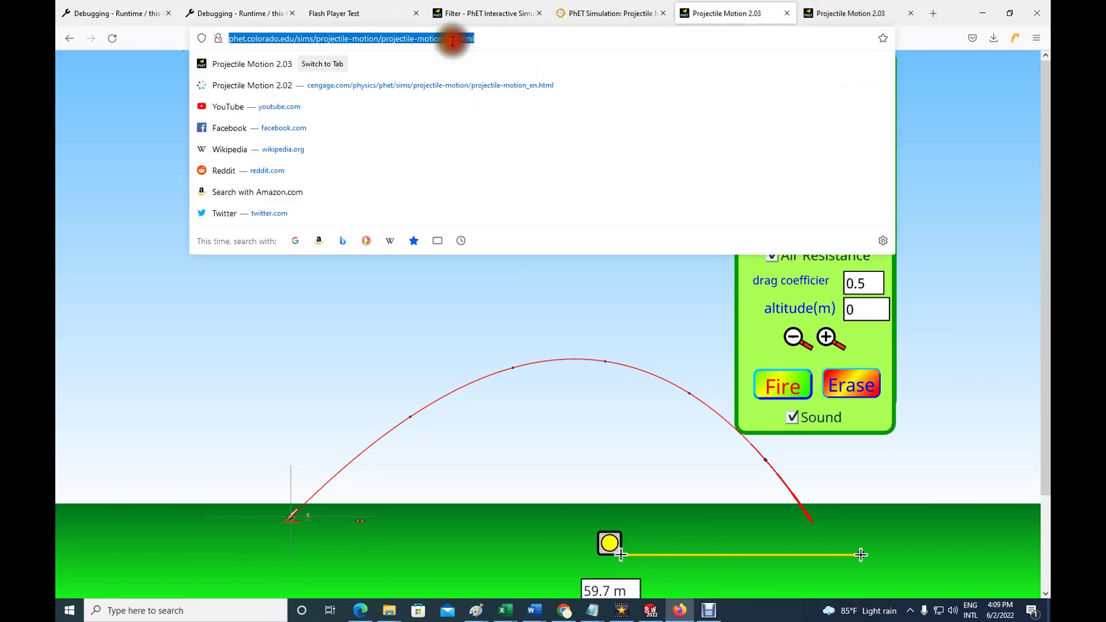
right_click(450, 40)
left_click(466, 109)
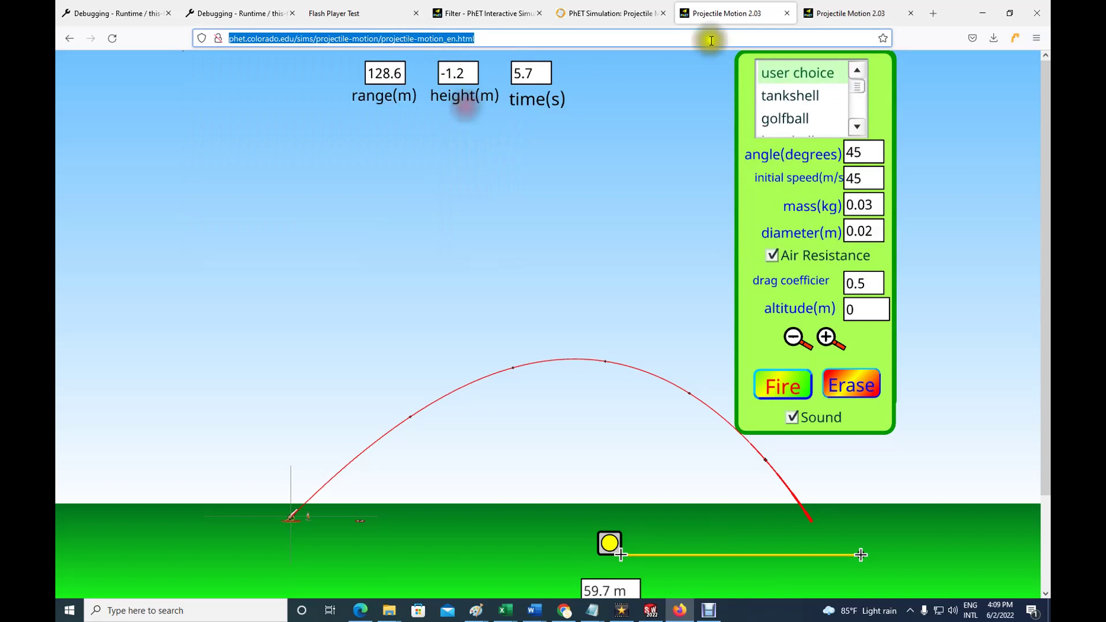
left_click(934, 15)
left_click(772, 35)
right_click(772, 35)
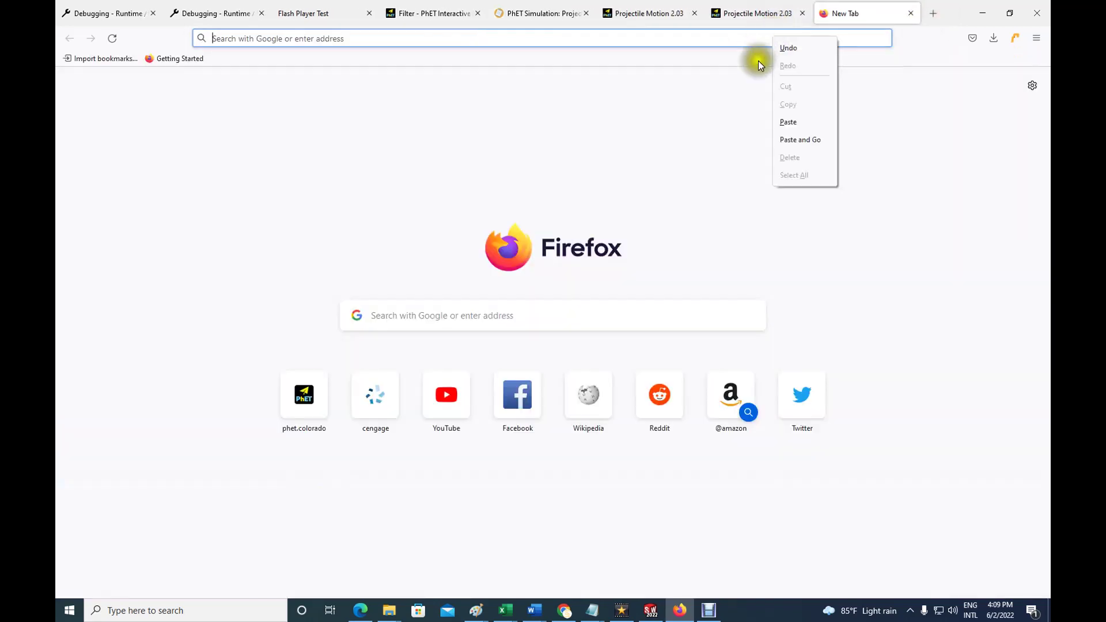
left_click(789, 122)
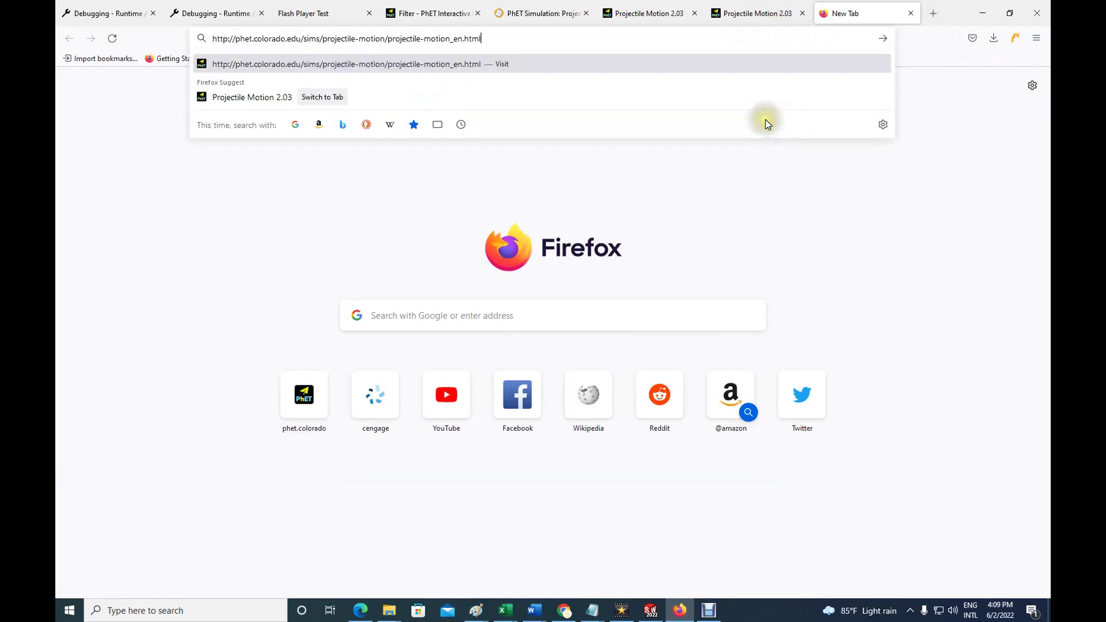
key("Return")
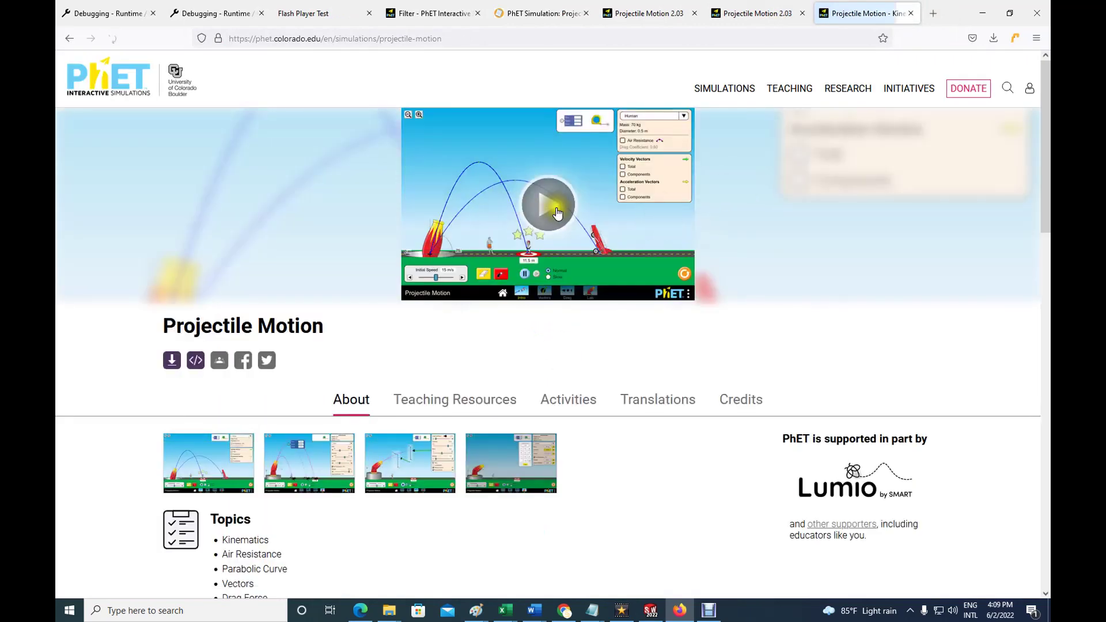
Step: Launch the HTML5 Projectile Motion and enter its Lab screen
left_click(549, 204)
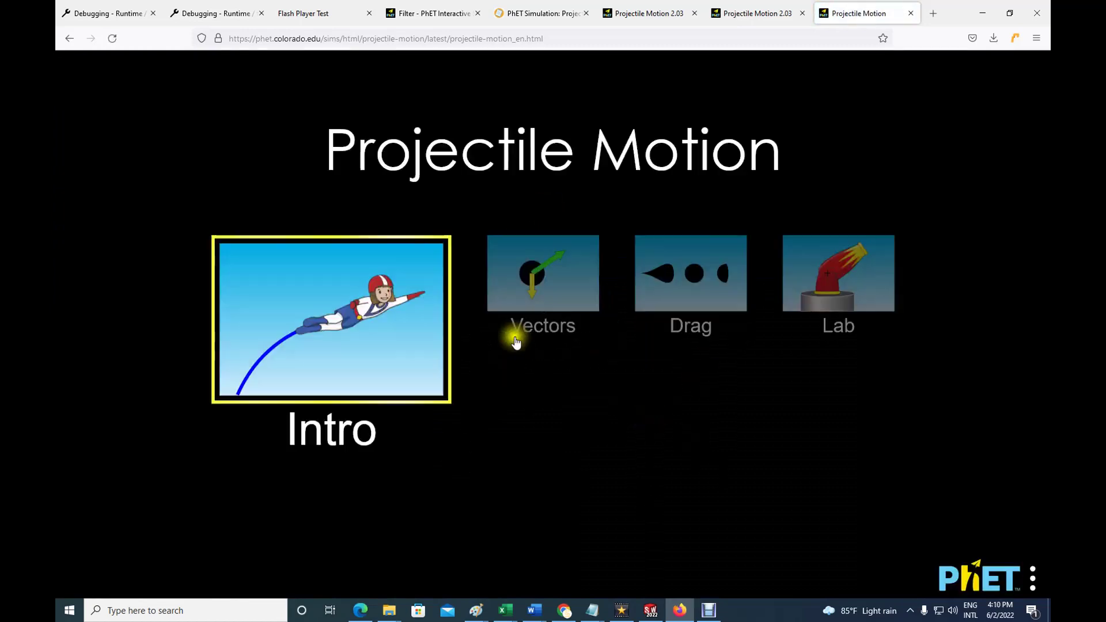
left_click(840, 292)
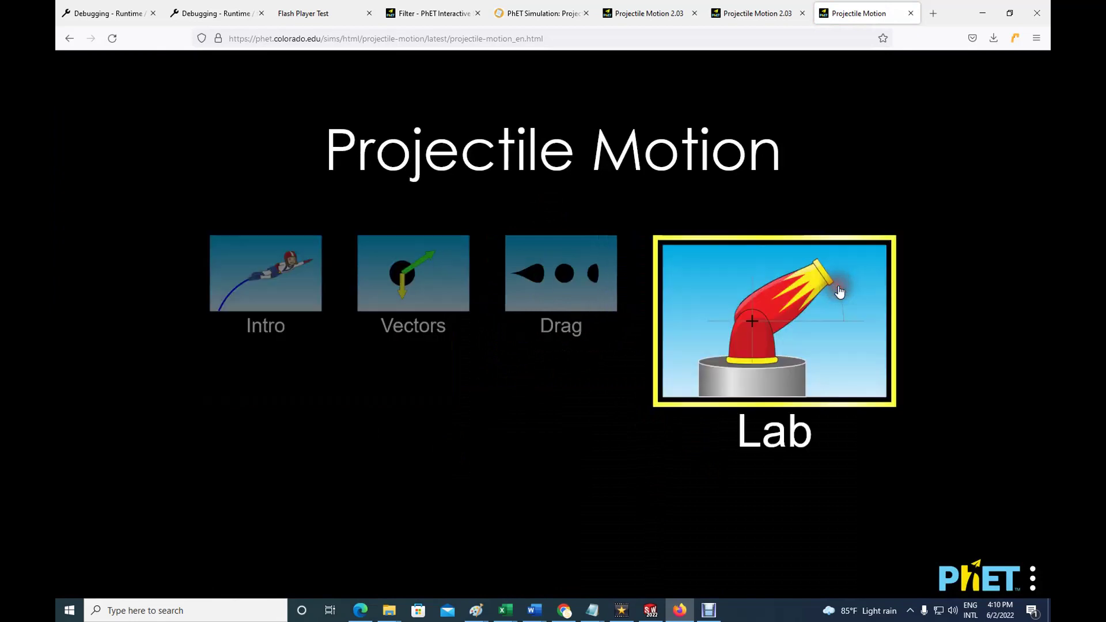
left_click(772, 327)
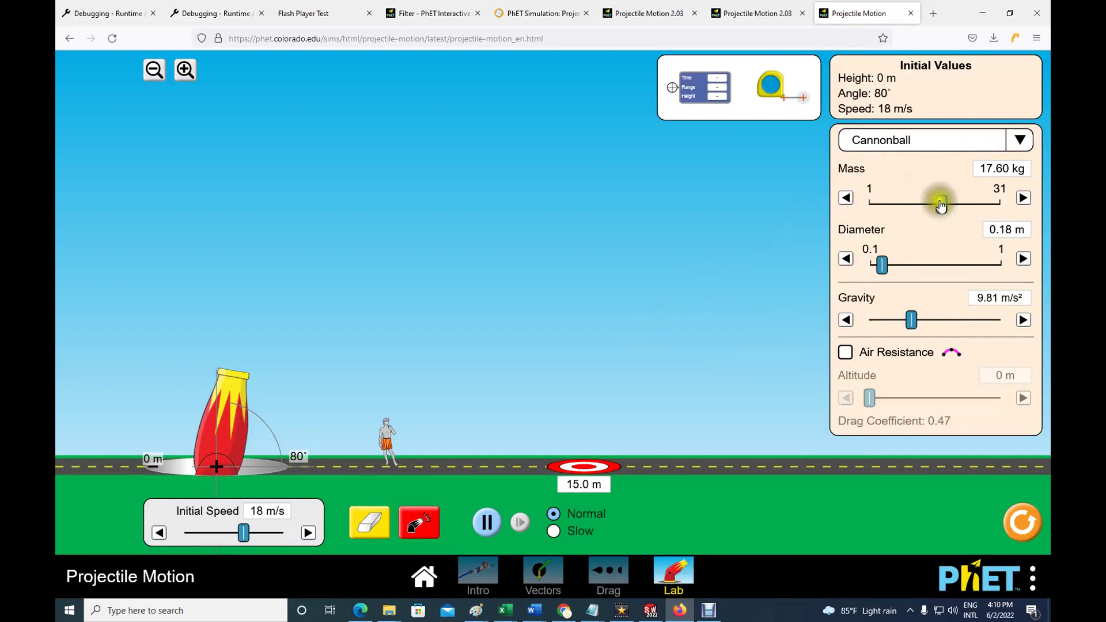
Step: Make a Custom 100 kg, 1 m diameter projectile with air resistance on at 5000 m altitude
left_click_drag(943, 204, 847, 211)
mouse_move(882, 265)
left_mouse_down()
mouse_move(850, 267)
mouse_move(953, 270)
mouse_move(876, 279)
left_mouse_up()
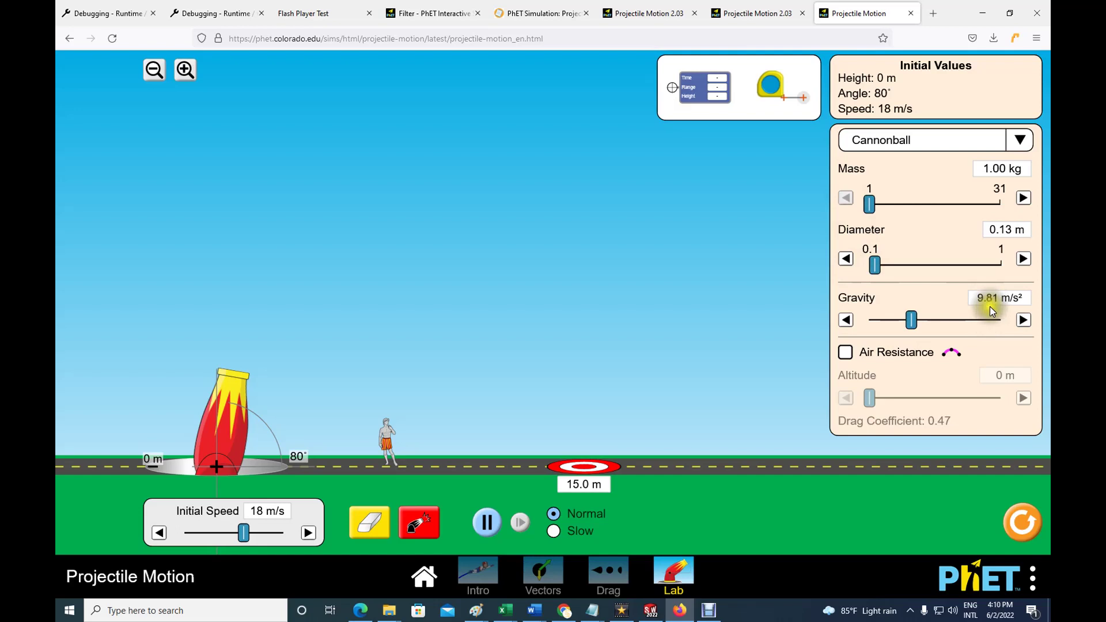
left_click(846, 352)
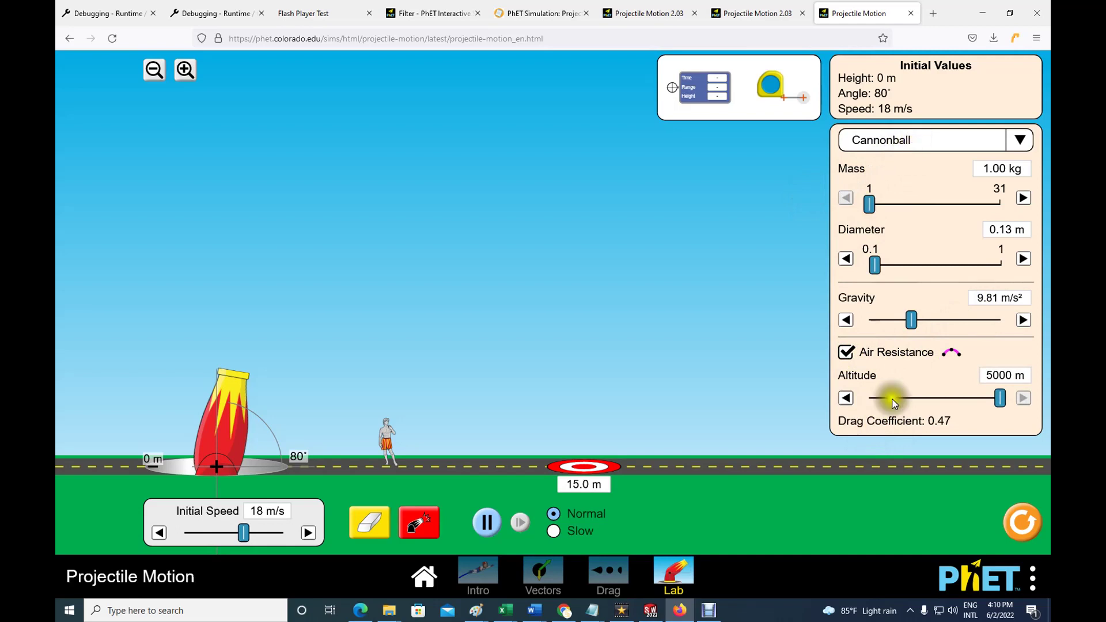
left_click(1020, 140)
left_click(928, 168)
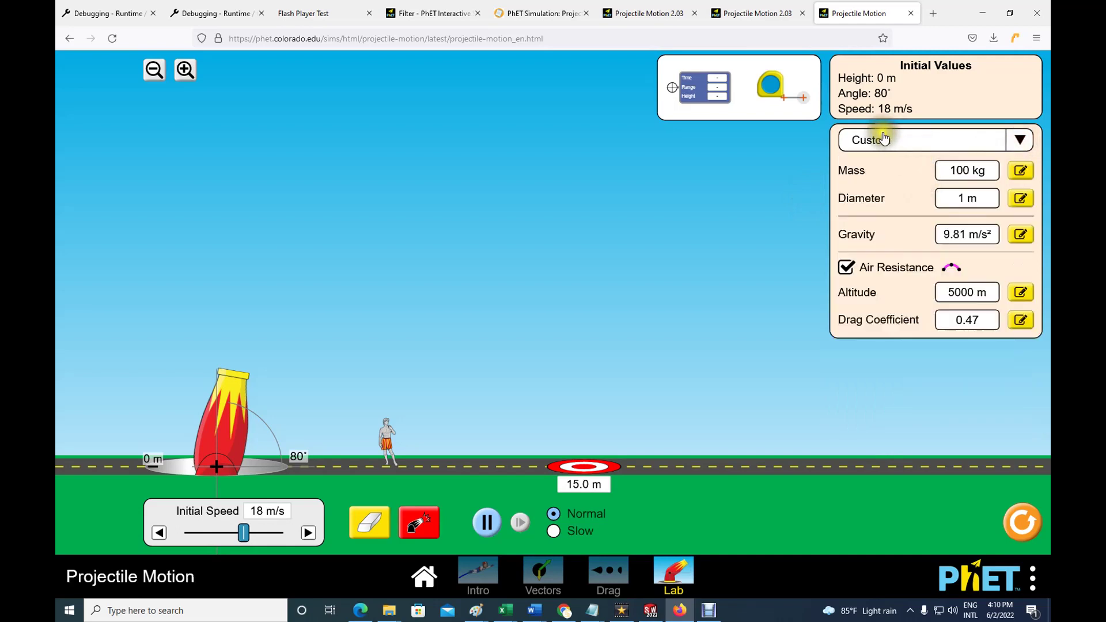
Step: Keep the drag coefficient at 0.47 and aim the cannon at 25°
left_click(1021, 320)
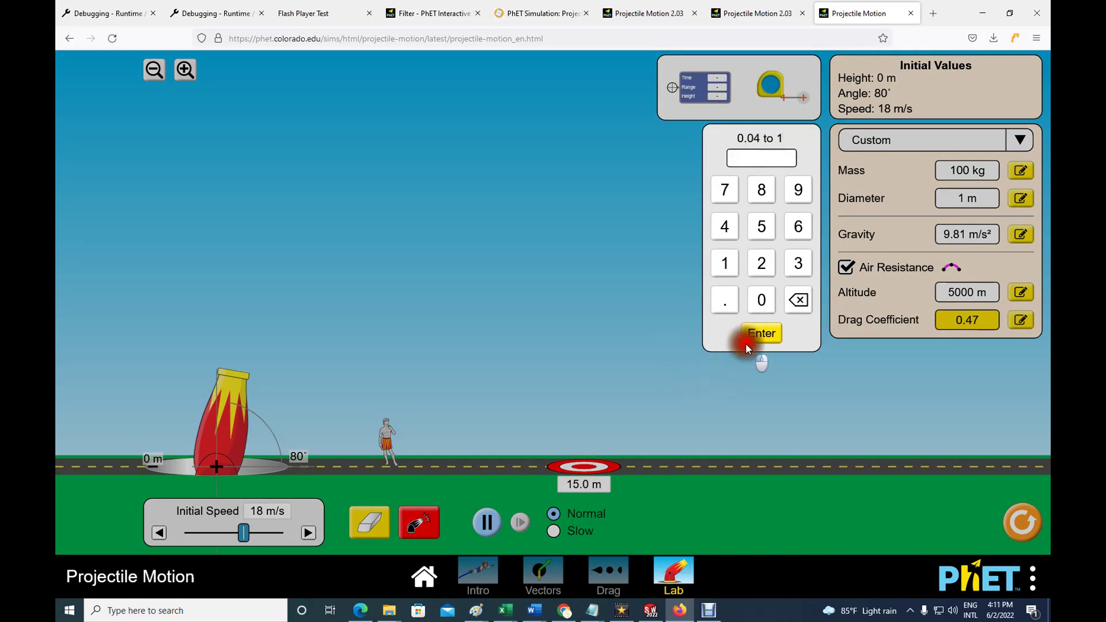
left_click(771, 334)
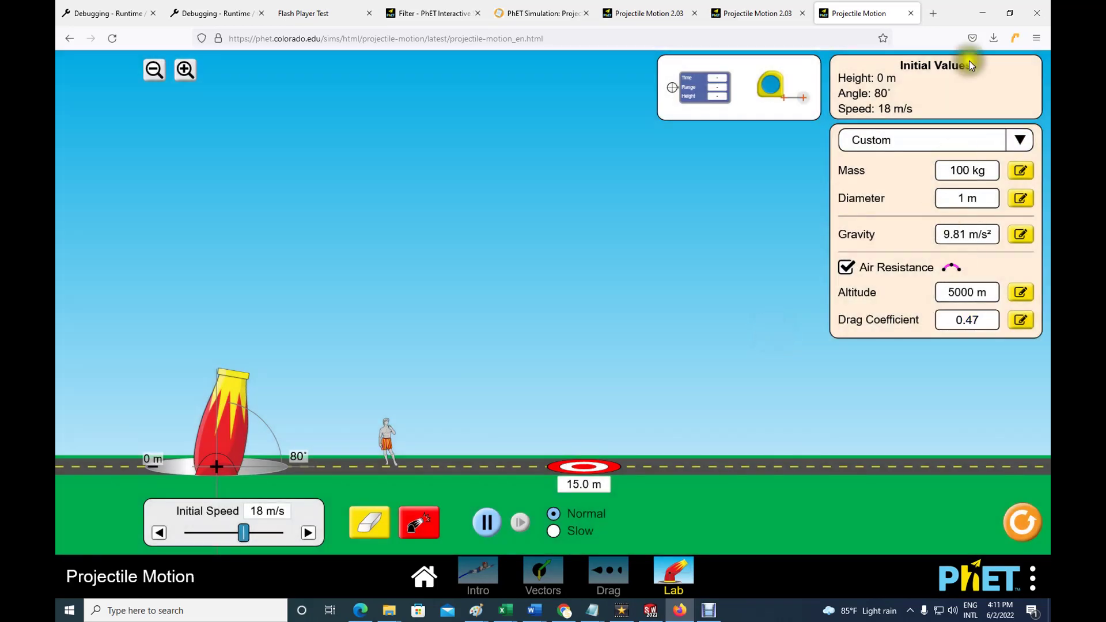
left_click_drag(254, 367, 118, 375)
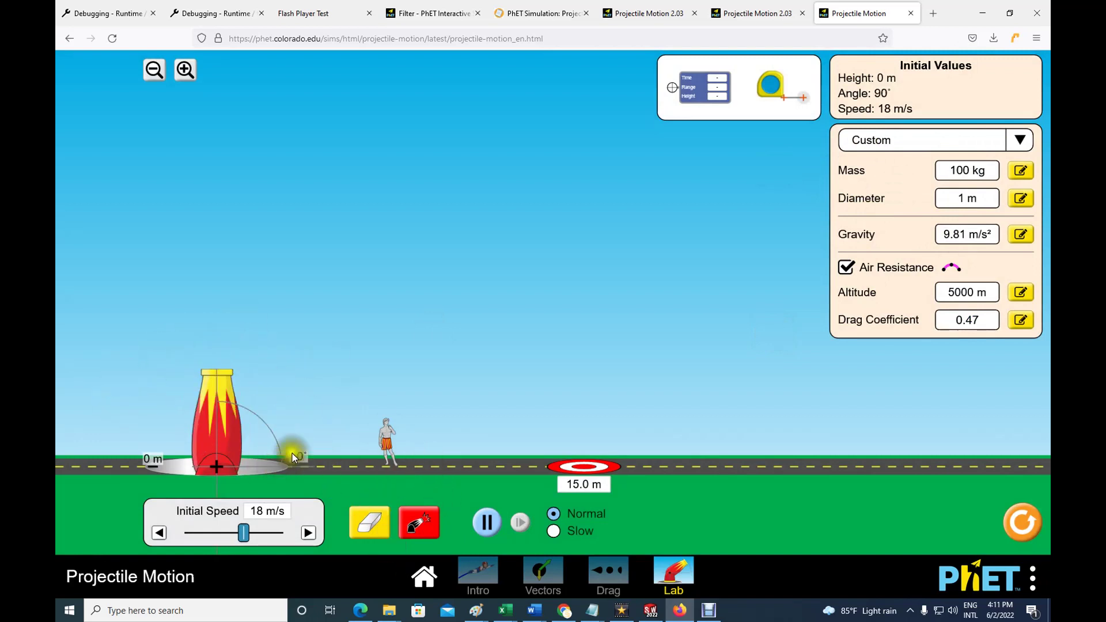
left_click_drag(224, 376, 593, 415)
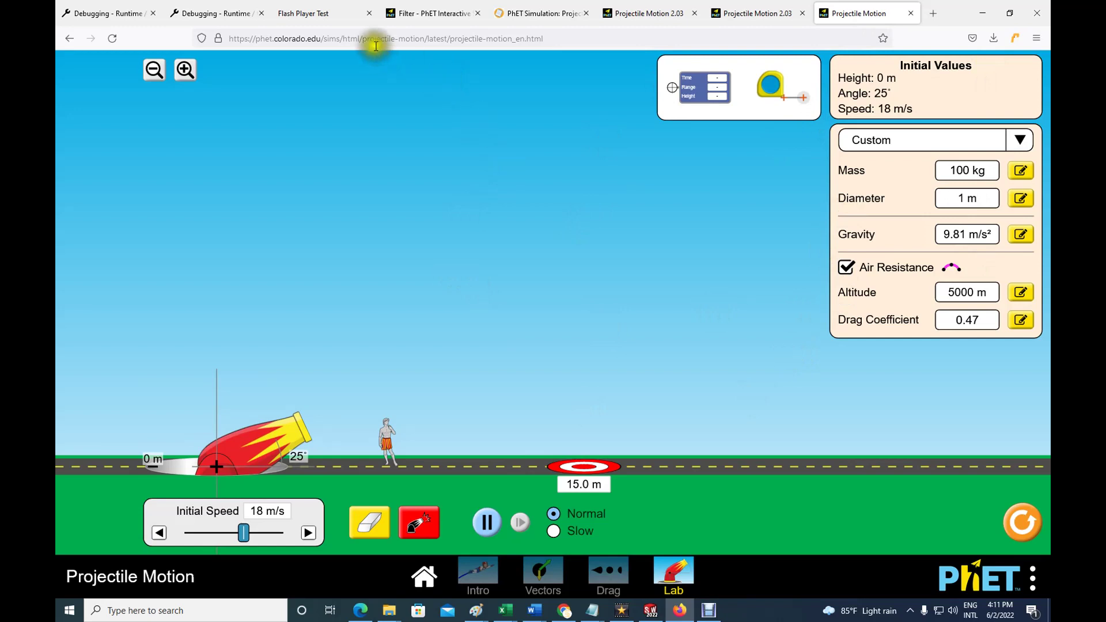
left_click_drag(299, 435, 323, 418)
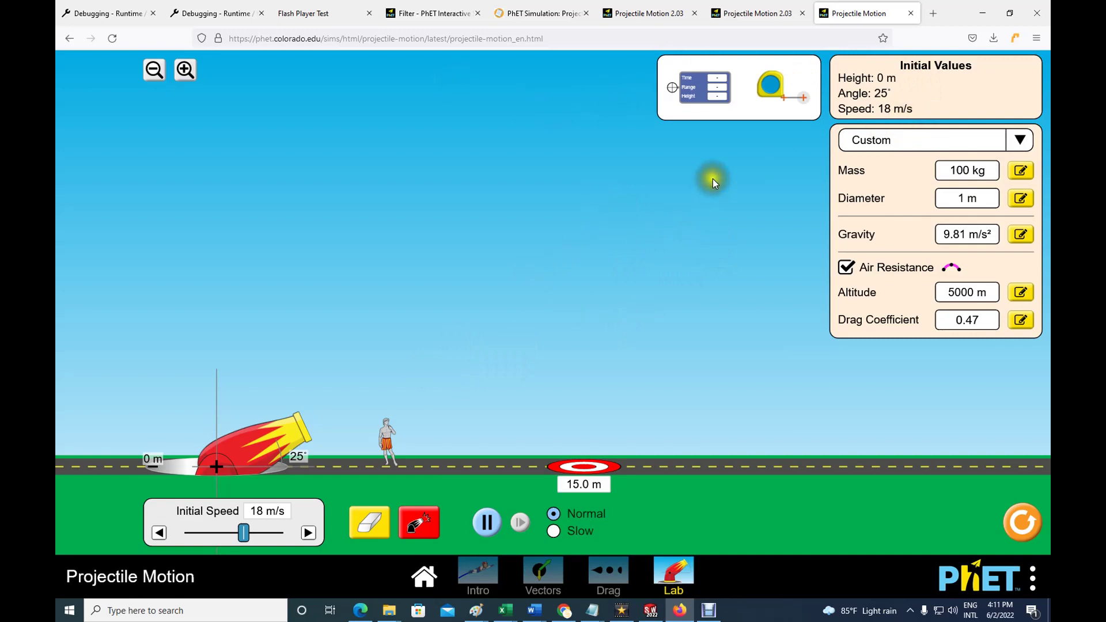
Step: Switch back to the Flash Projectile Motion 2.03 tab showing the 128.6 m arc
left_click(663, 14)
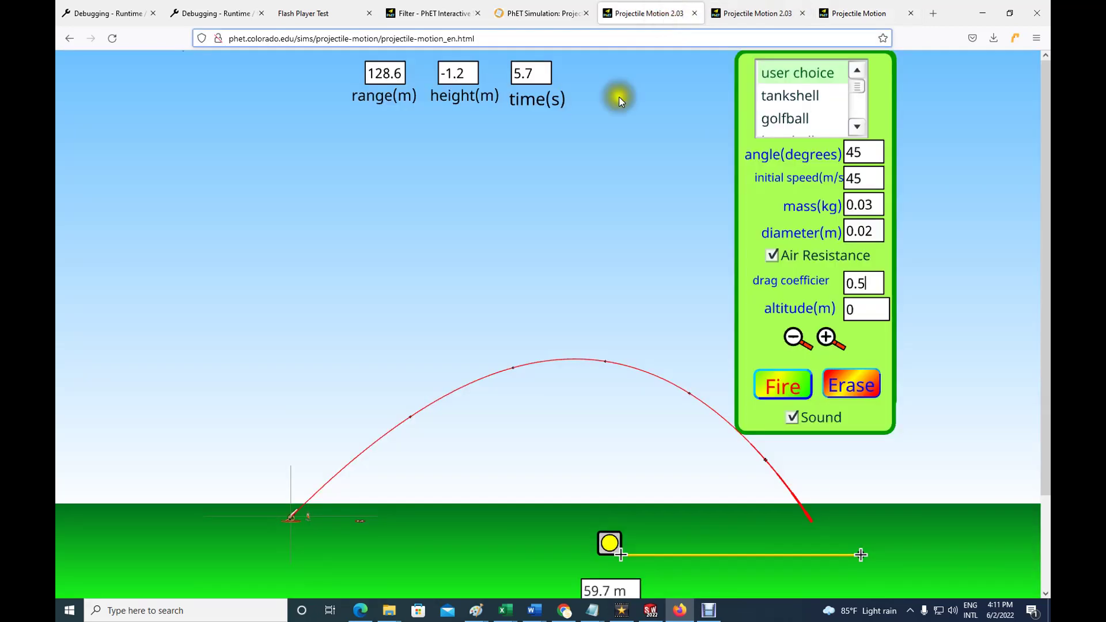